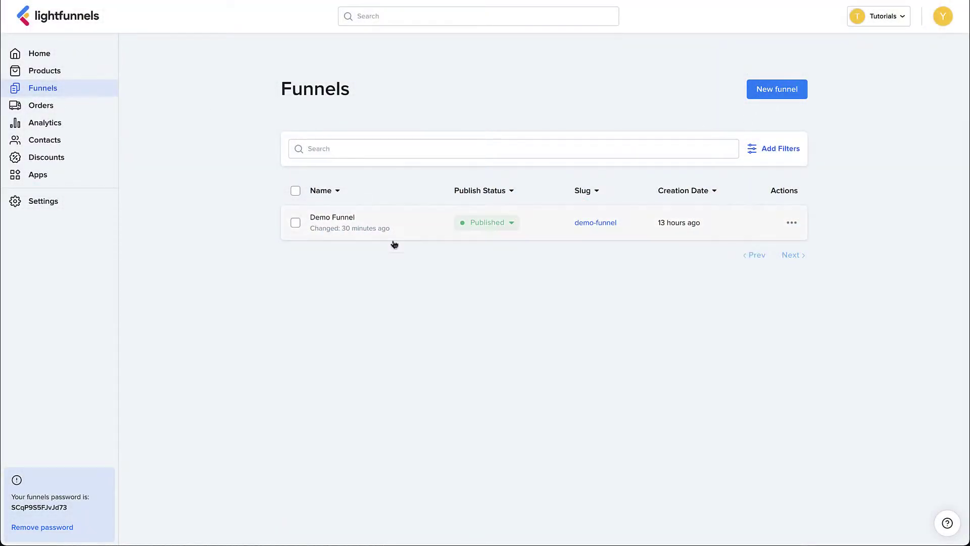
# Step: Open the Demo Funnel and reposition the Checkout page and Product page cards on the canvas
pyautogui.click(333, 222)
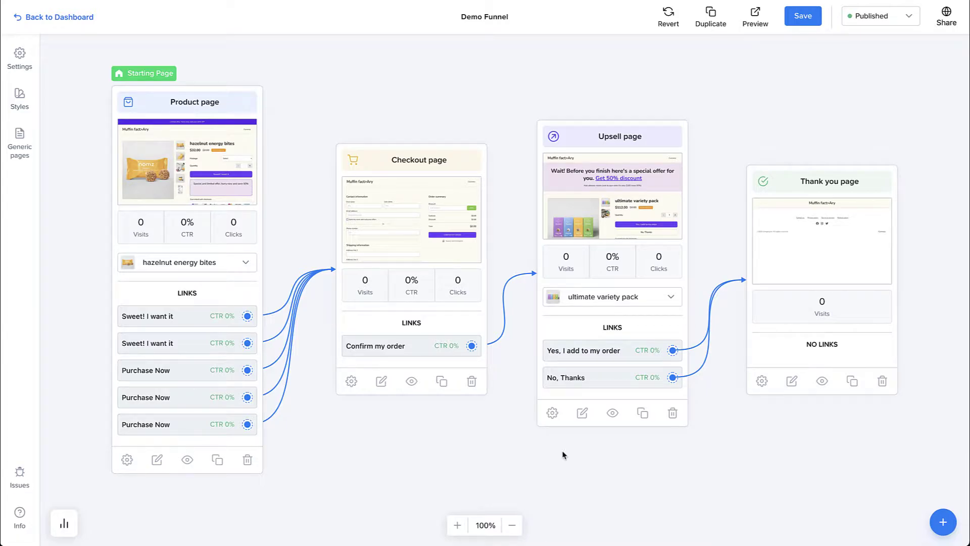
pyautogui.moveTo(527, 450); pyautogui.dragTo(506, 448)
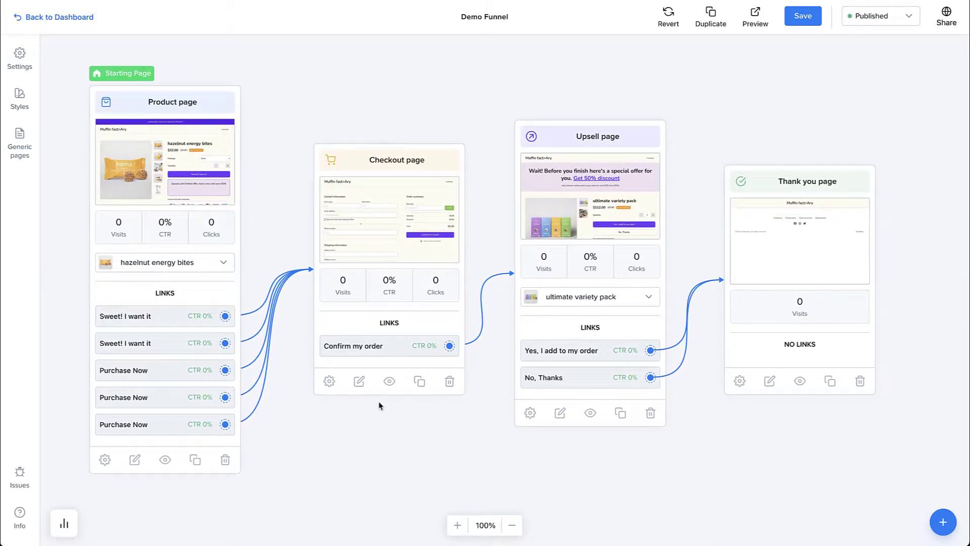
pyautogui.moveTo(390, 243)
pyautogui.mouseDown()
pyautogui.moveTo(368, 232)
pyautogui.moveTo(384, 233)
pyautogui.mouseUp()
pyautogui.moveTo(216, 225); pyautogui.dragTo(184, 214)
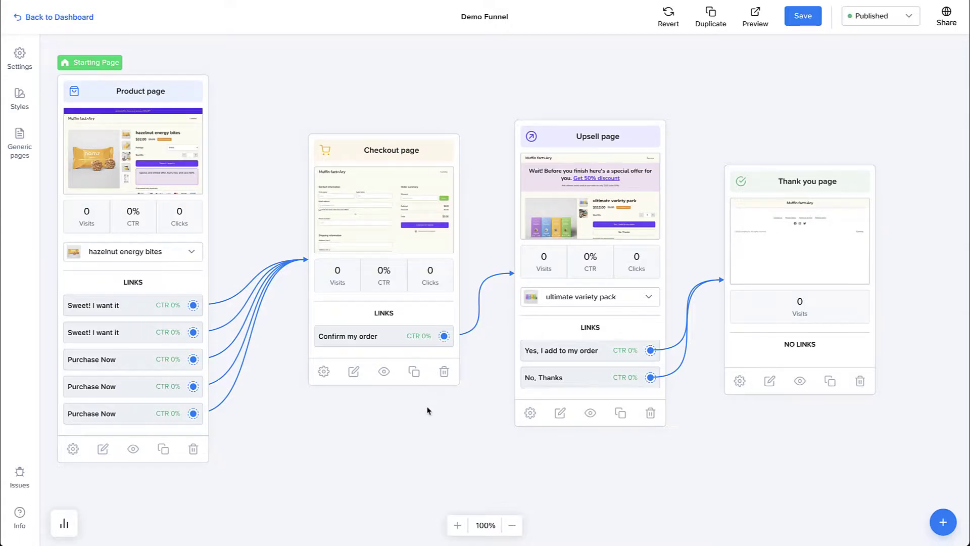
# Step: Review the funnel's general and tracking settings
pyautogui.click(19, 56)
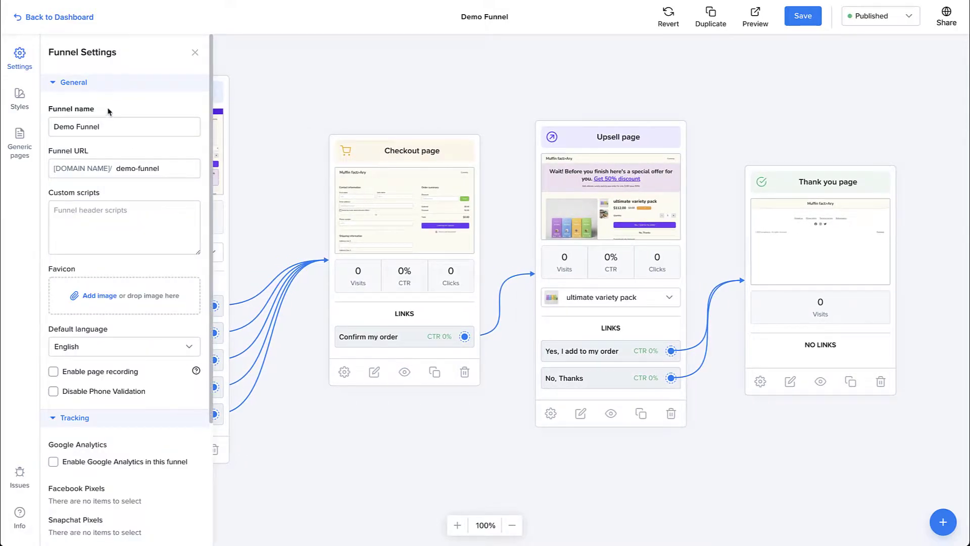
pyautogui.scroll(-3, 103, 230)
pyautogui.scroll(3, 101, 229)
# Step: Show the funnel's color styles and shift the Checkout page and Upsell page cards closer to the Product page card
pyautogui.click(29, 106)
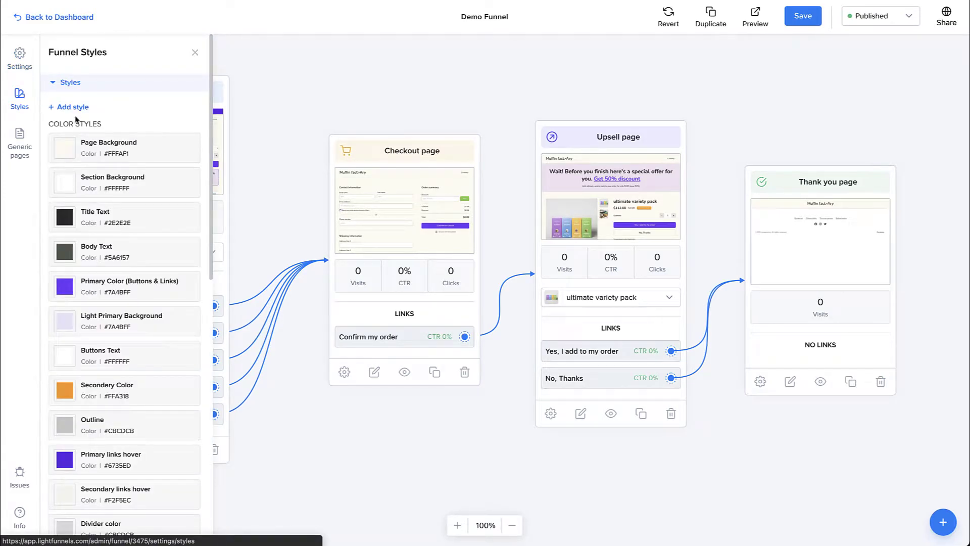
pyautogui.moveTo(290, 216); pyautogui.dragTo(380, 217)
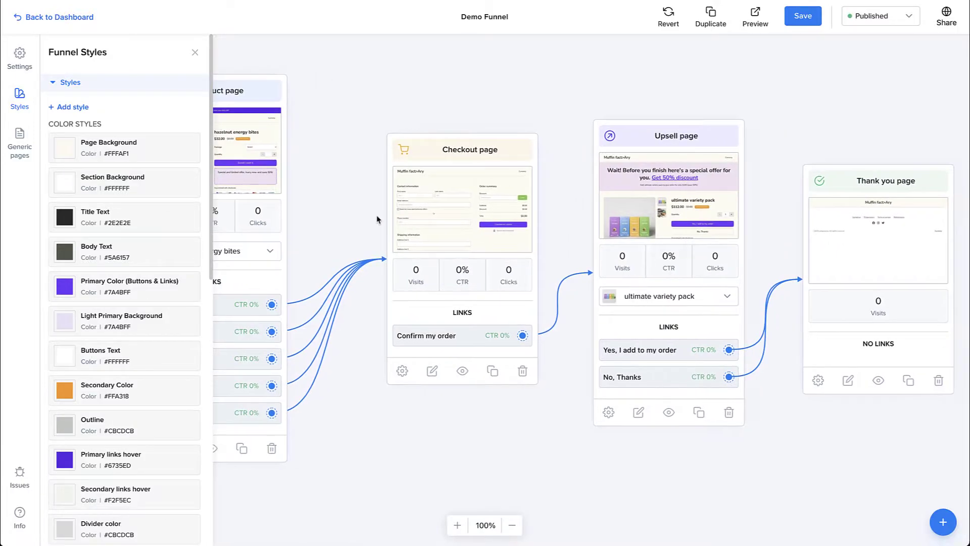
pyautogui.hscroll(2, 556, 207)
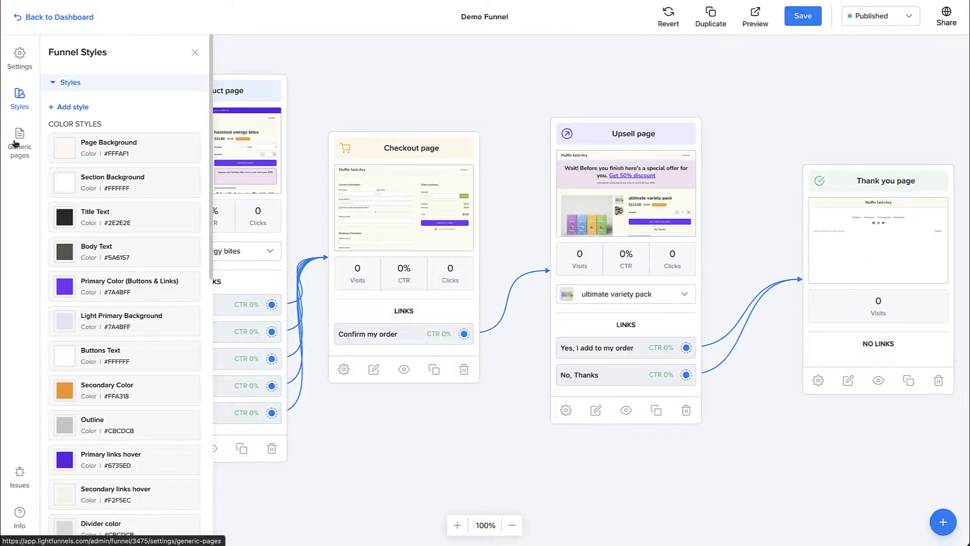
# Step: Review the funnel's generic pages and check its issues and info
pyautogui.click(19, 142)
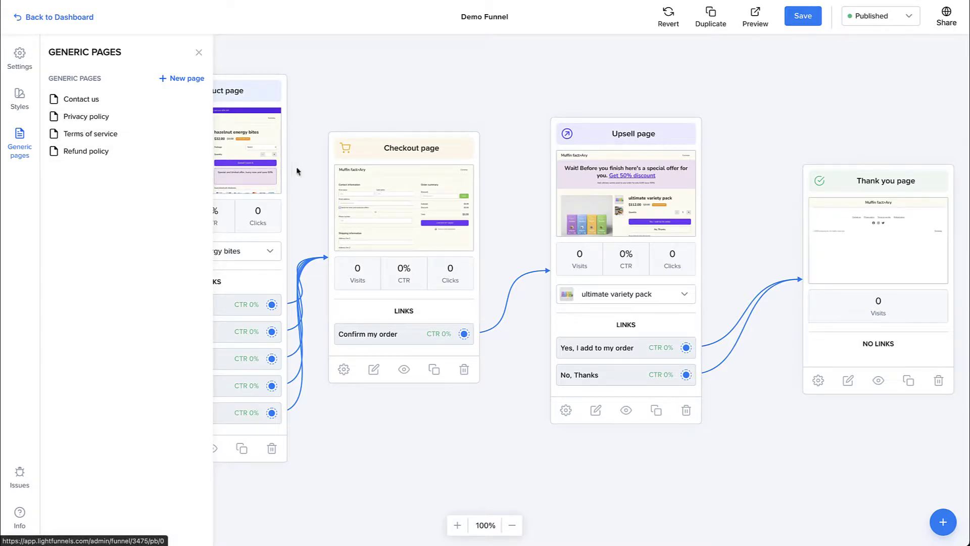
pyautogui.moveTo(310, 178); pyautogui.dragTo(354, 185)
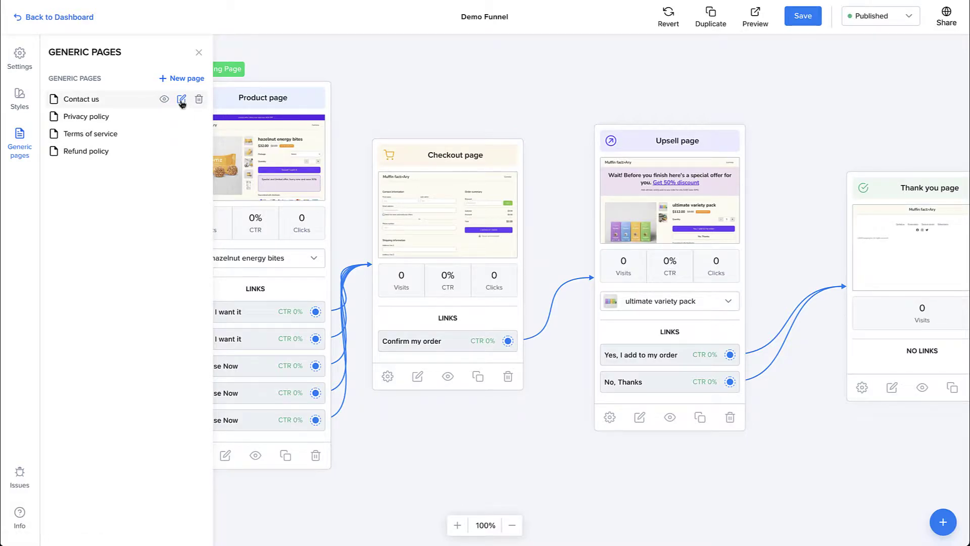
pyautogui.click(26, 484)
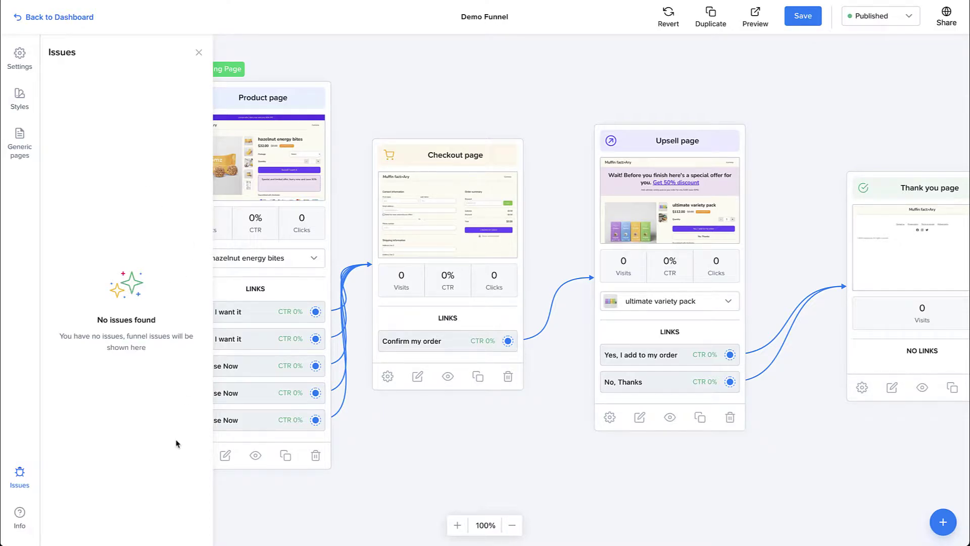
pyautogui.click(25, 520)
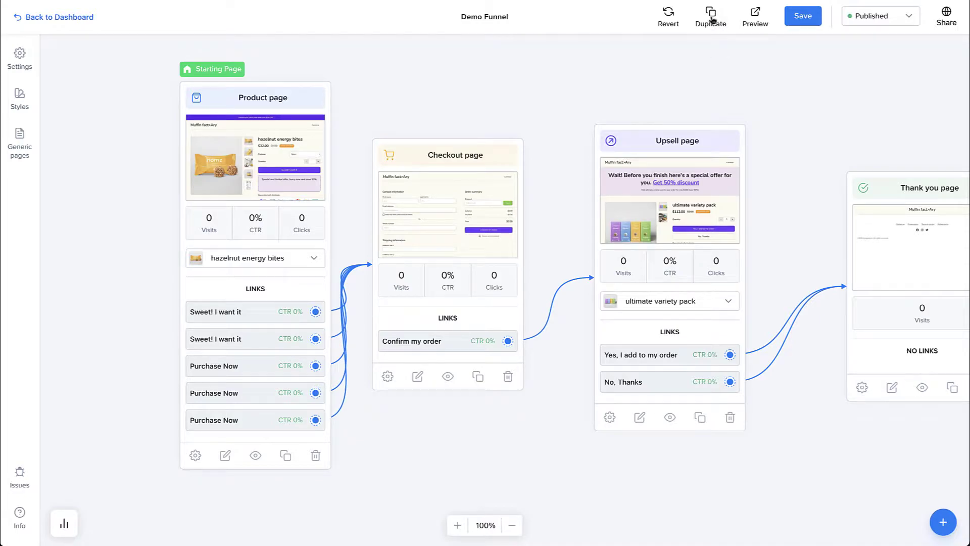
# Step: Preview the funnel's product page, return to the builder and check the available publish statuses
pyautogui.click(756, 23)
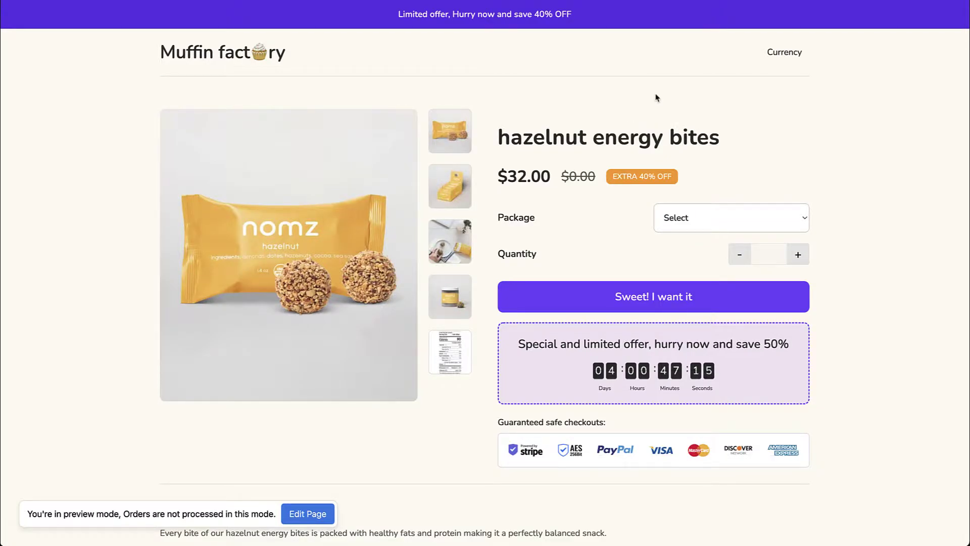
pyautogui.hotkey('ctrl', 'w')
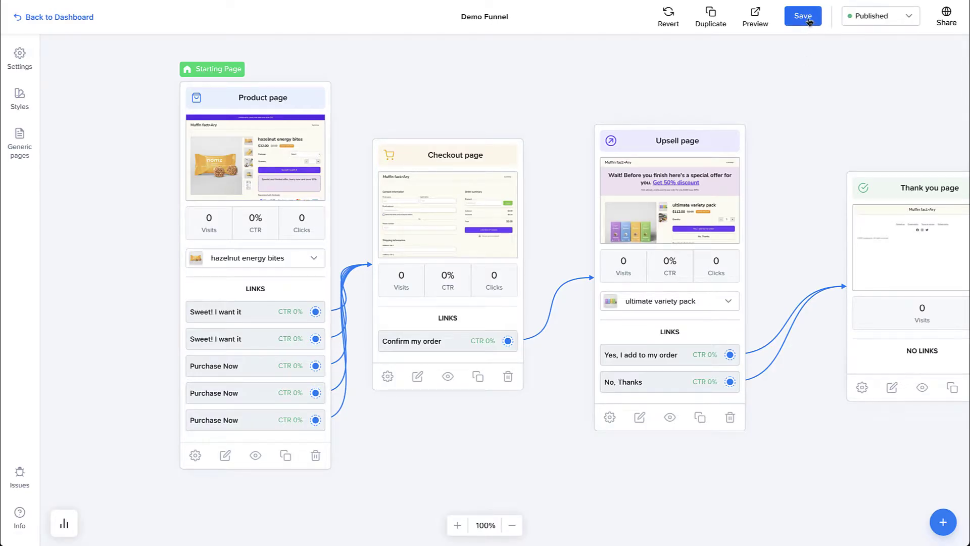
pyautogui.click(863, 15)
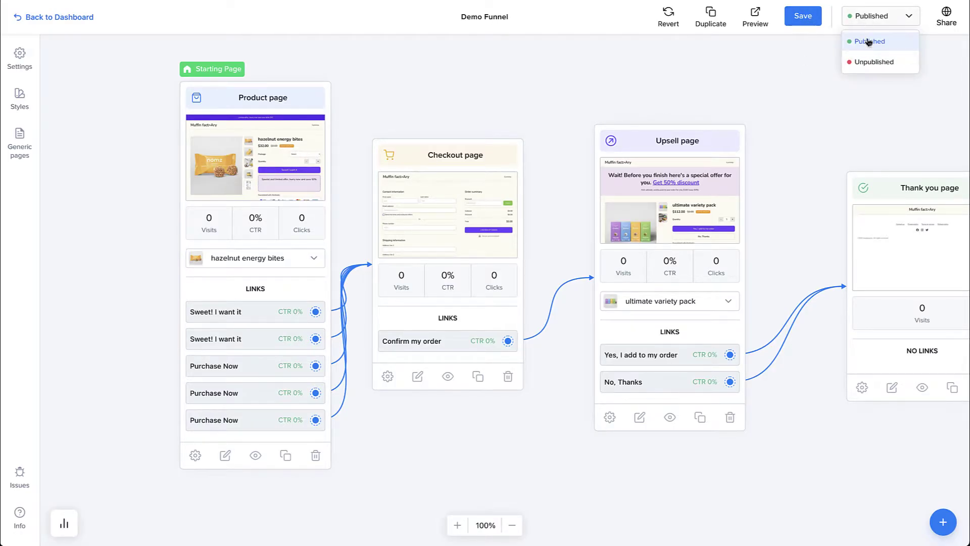
pyautogui.click(867, 22)
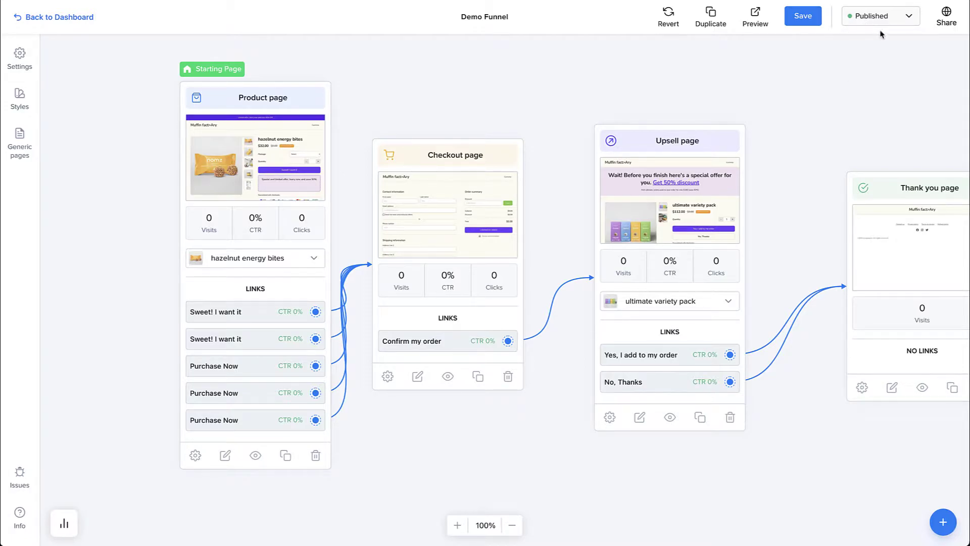
# Step: Copy the funnel's share link
pyautogui.click(946, 18)
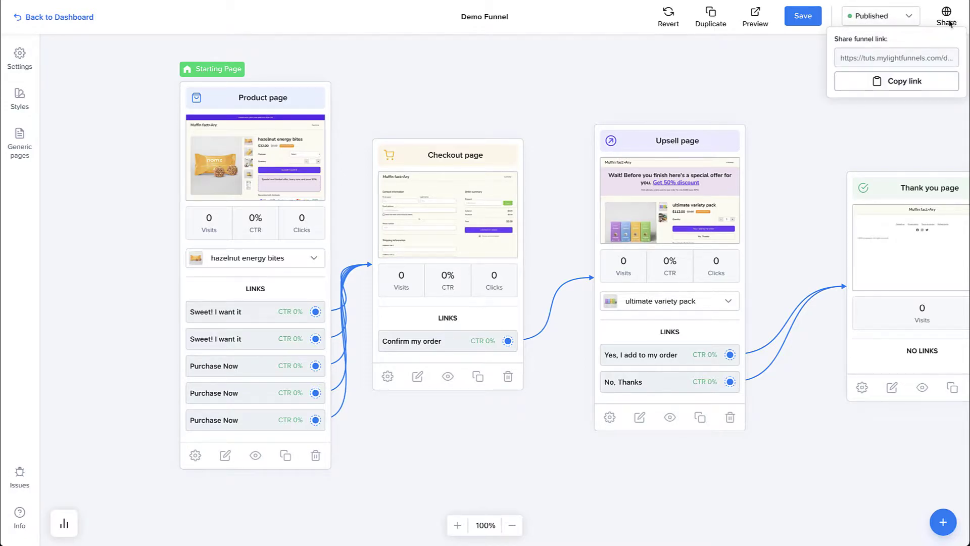
pyautogui.click(897, 82)
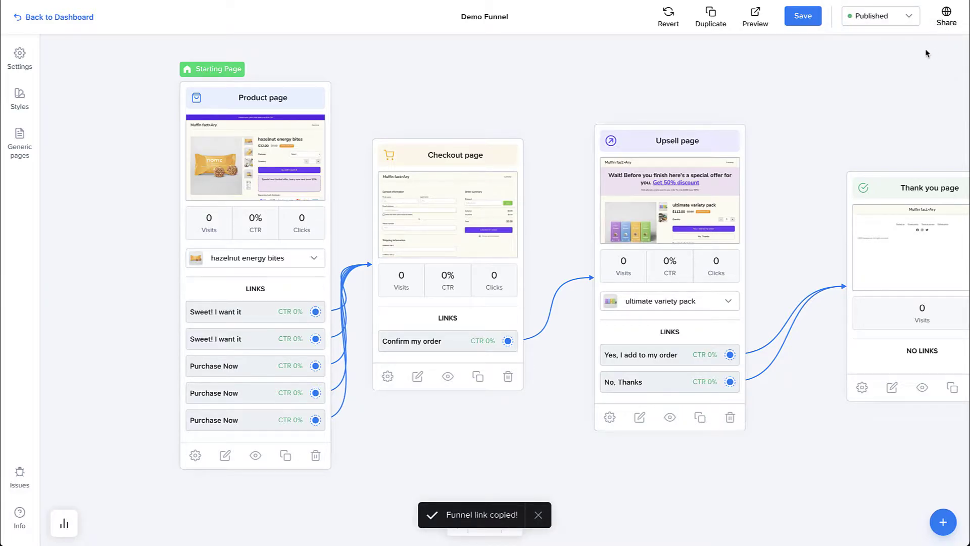
# Step: Examine the date ranges offered for the funnel's statistics without applying one
pyautogui.click(64, 523)
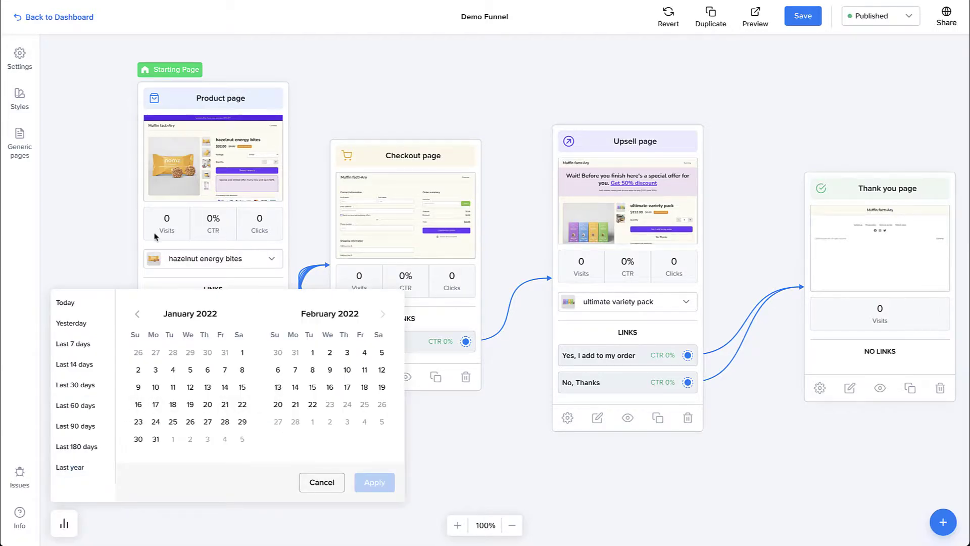
pyautogui.click(142, 245)
pyautogui.click(131, 399)
pyautogui.click(450, 329)
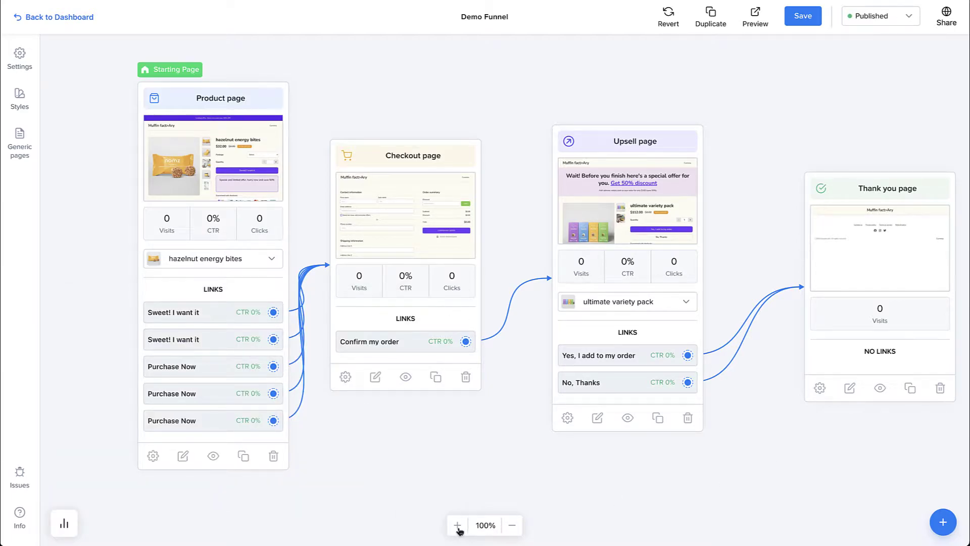
# Step: Try the canvas zoom out and in, and check which page types can be added to the funnel
pyautogui.click(512, 525)
pyautogui.click(459, 526)
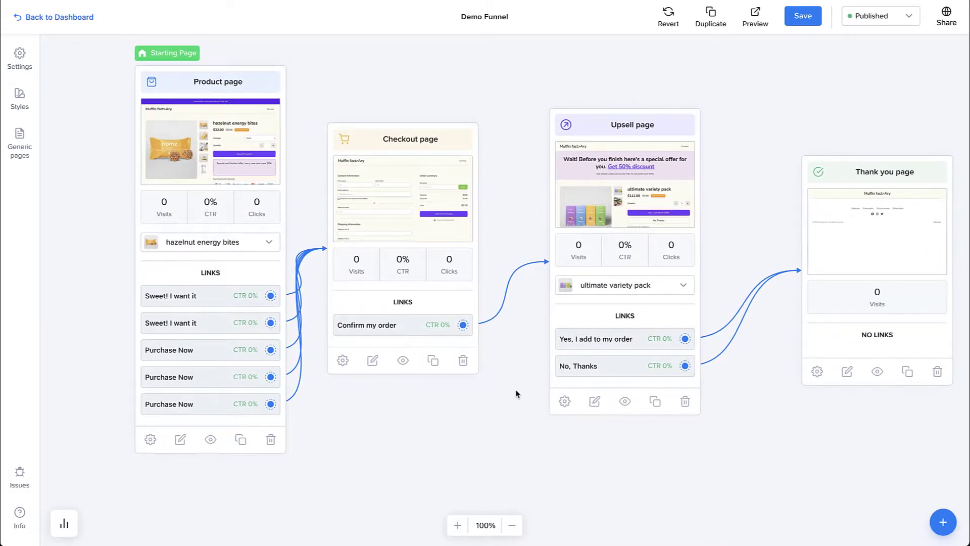
pyautogui.moveTo(515, 394); pyautogui.dragTo(514, 423)
pyautogui.click(942, 523)
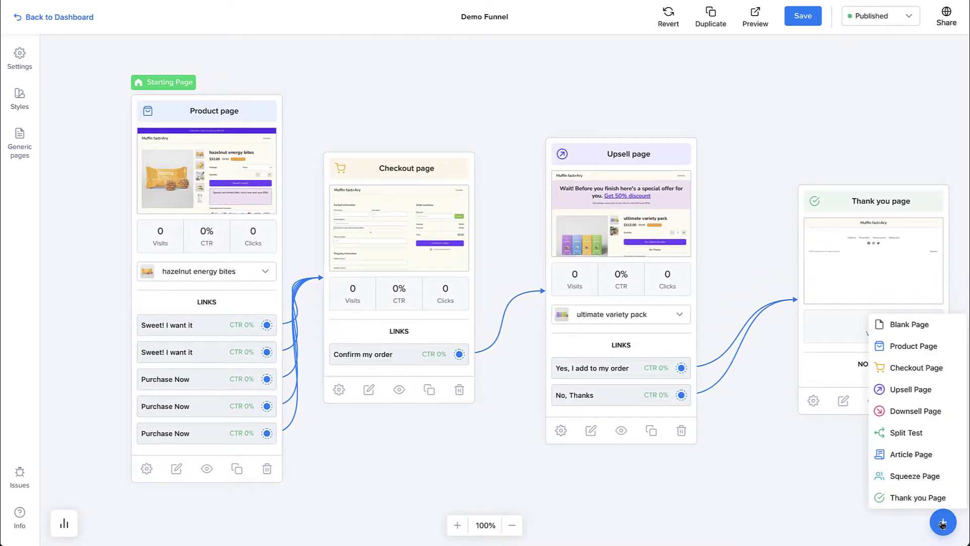
pyautogui.click(943, 525)
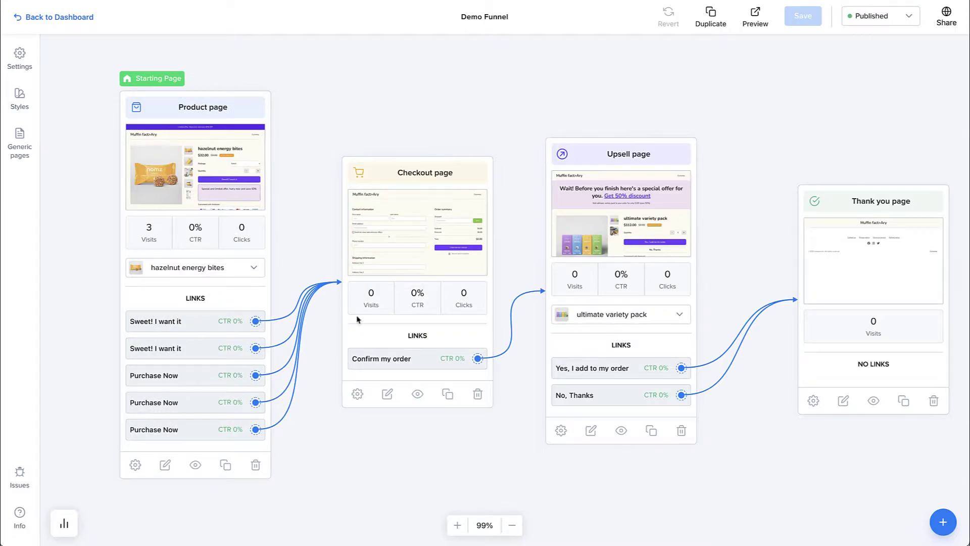
# Step: Examine the name and URL slug in the funnel settings and locate the slug in the preview page's web address
pyautogui.click(23, 55)
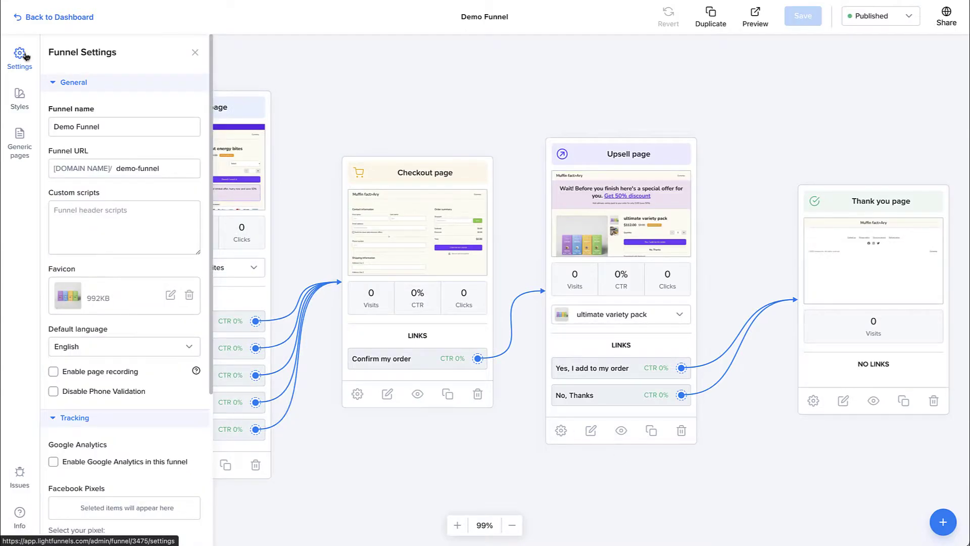
pyautogui.click(121, 129)
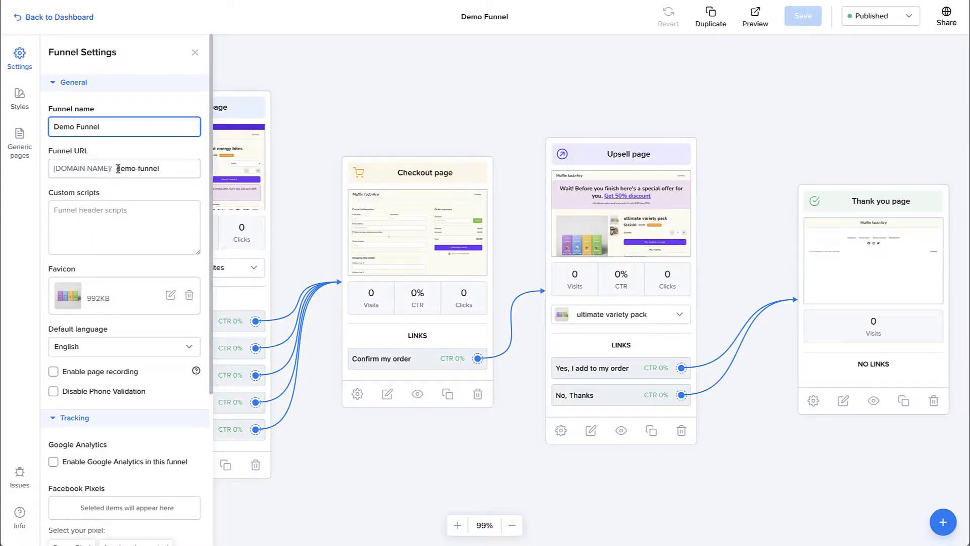
pyautogui.moveTo(118, 168); pyautogui.dragTo(164, 169)
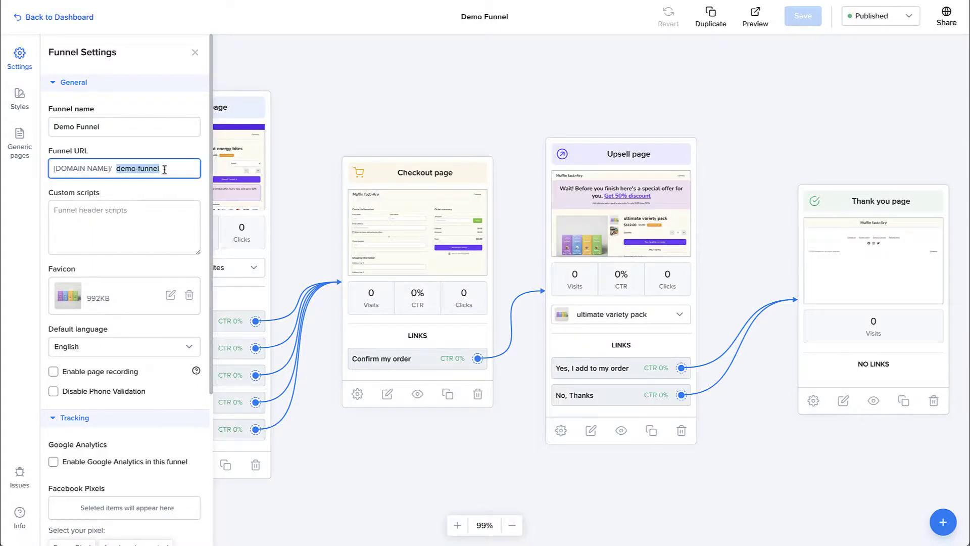
pyautogui.click(167, 171)
pyautogui.press('Return')
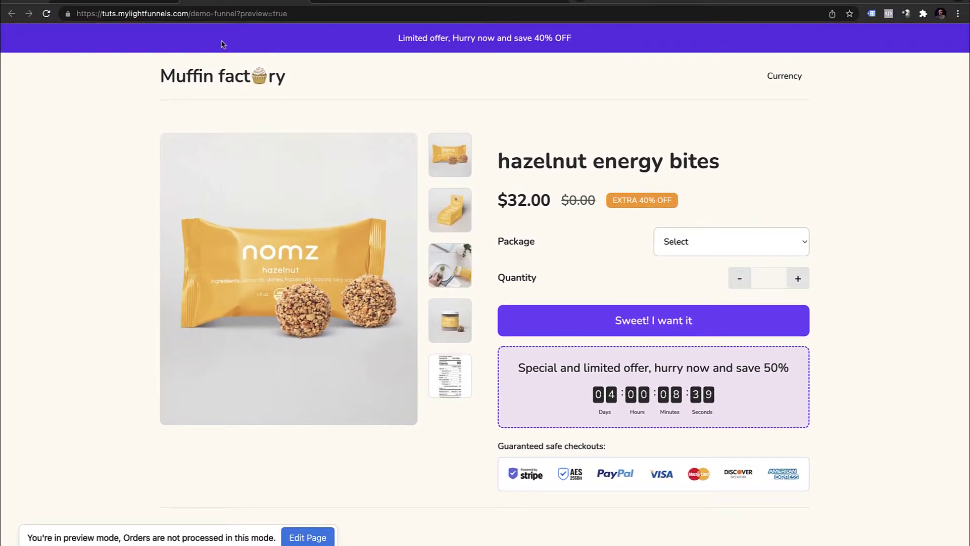
pyautogui.click(167, 7)
pyautogui.moveTo(191, 14); pyautogui.dragTo(235, 13)
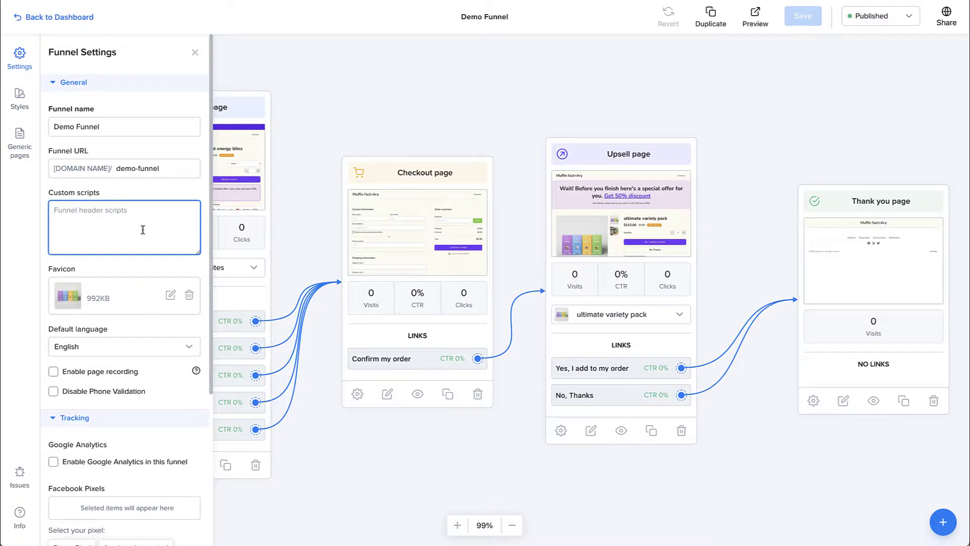
# Step: Replace the funnel's favicon with the yellow nomz hazelnut package image from the media library, save the change and preview the funnel
pyautogui.scroll(-1, 111, 248)
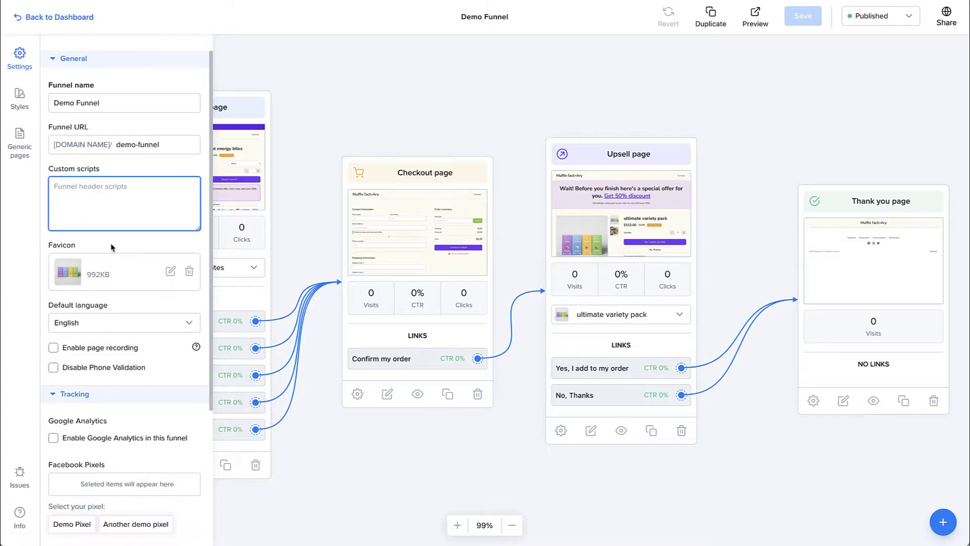
pyautogui.click(189, 270)
pyautogui.click(177, 284)
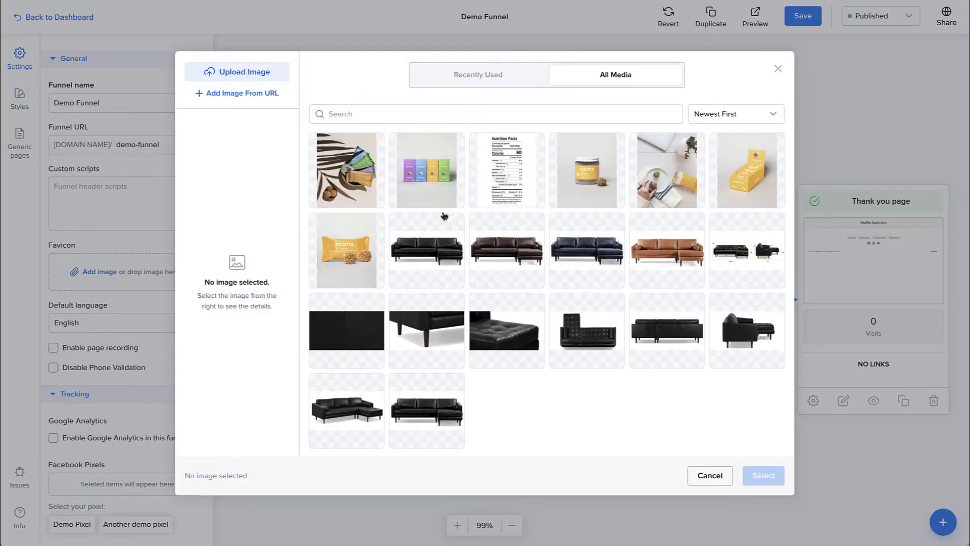
pyautogui.click(348, 260)
pyautogui.click(763, 475)
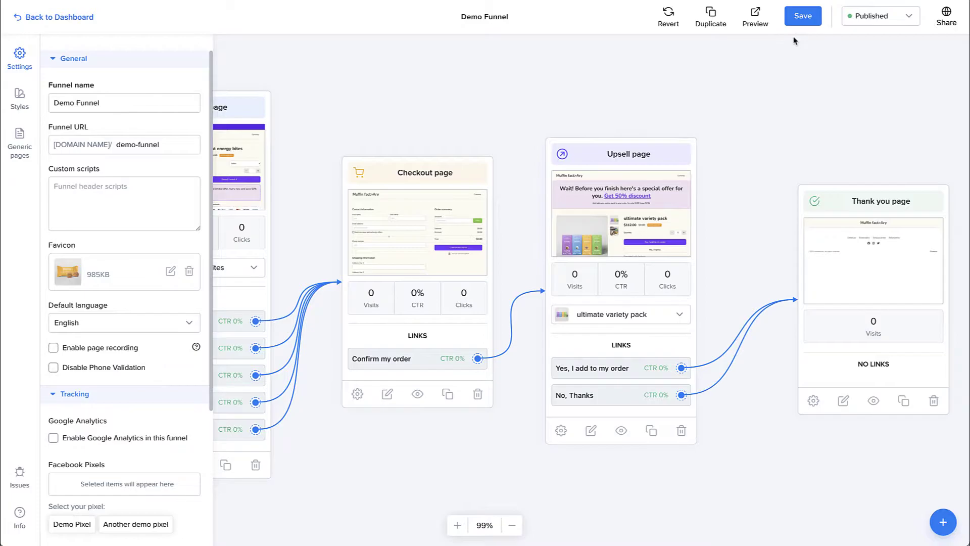
pyautogui.click(798, 21)
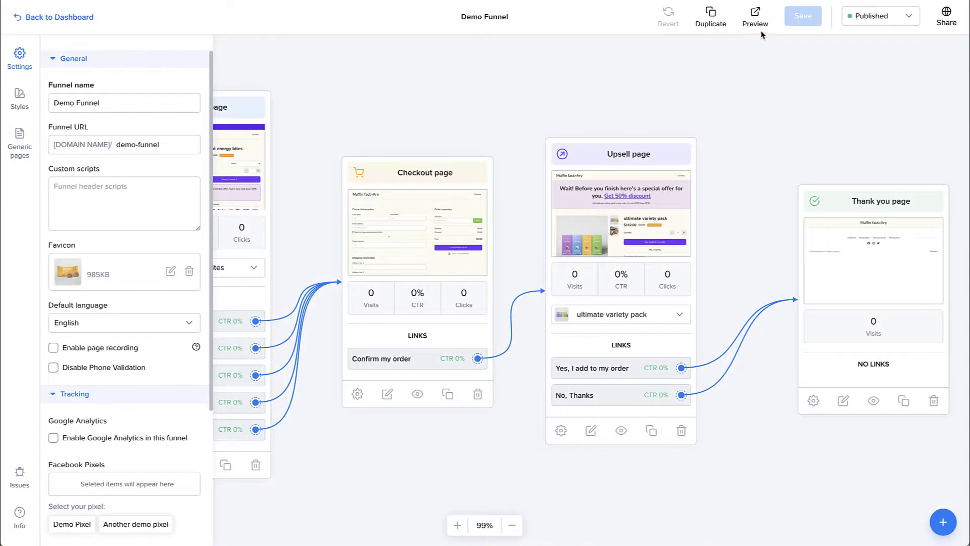
pyautogui.click(758, 23)
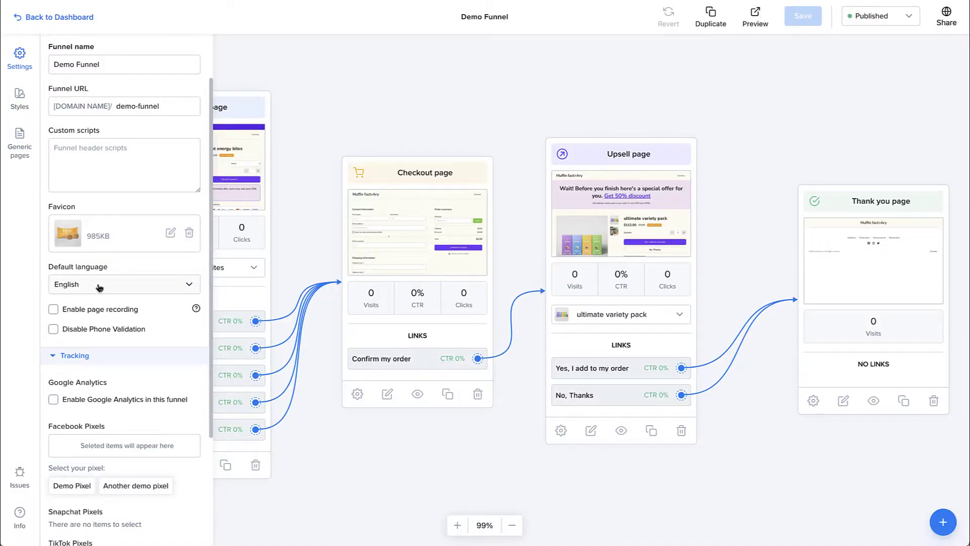
# Step: Check the default language options and look at the Package selector of the Product page in the page editor
pyautogui.click(118, 286)
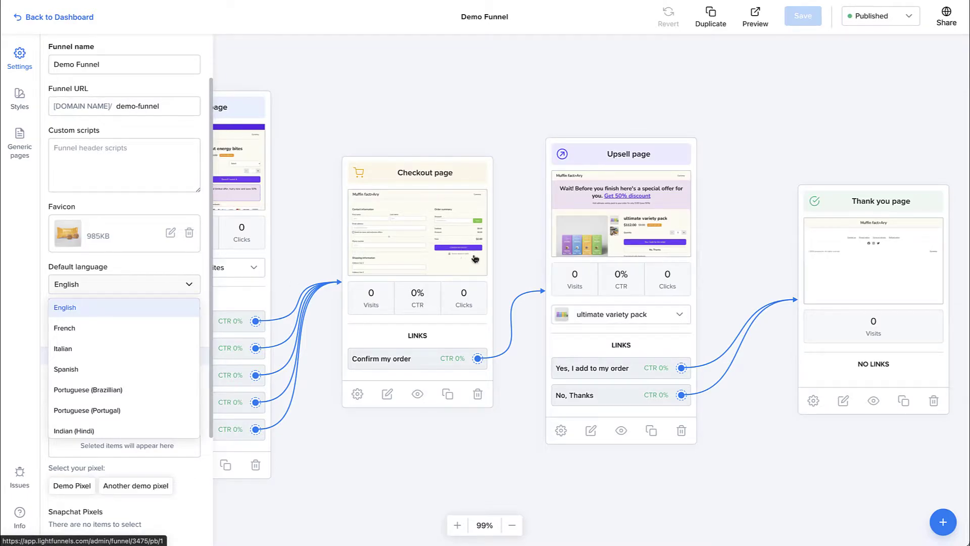
pyautogui.click(144, 299)
pyautogui.click(373, 217)
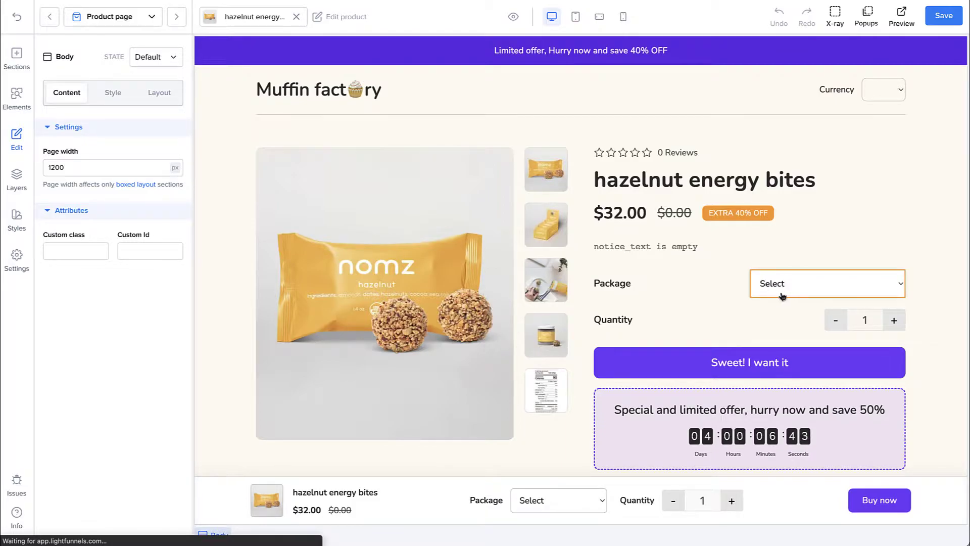
pyautogui.click(781, 293)
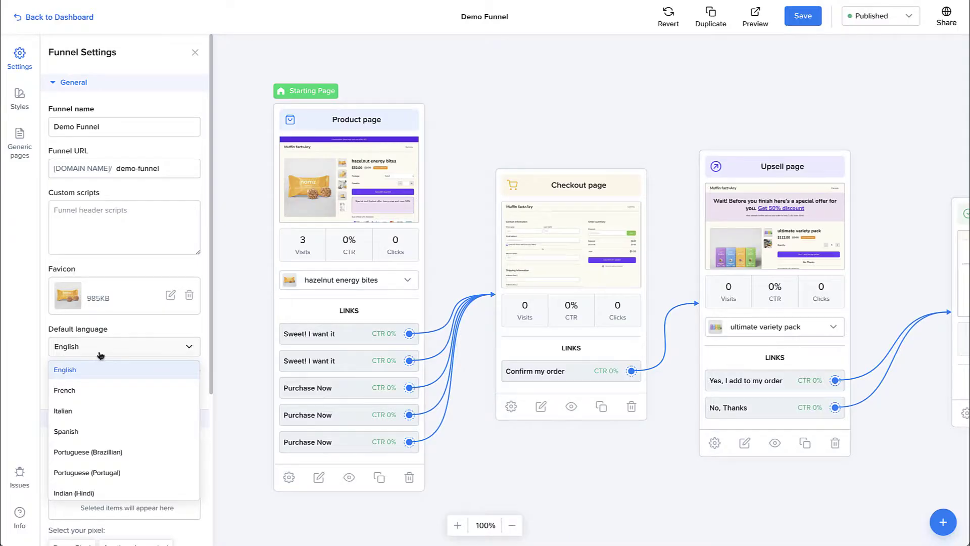
# Step: Try French and Arabic as the funnel's default language and check the Product page in the page editor
pyautogui.click(91, 391)
pyautogui.click(323, 202)
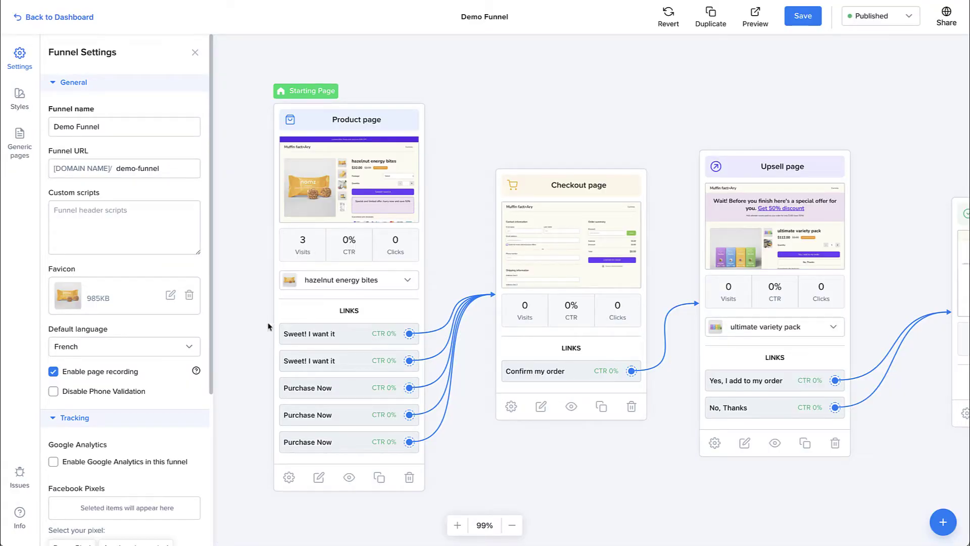
pyautogui.click(144, 351)
pyautogui.scroll(2, 129, 415)
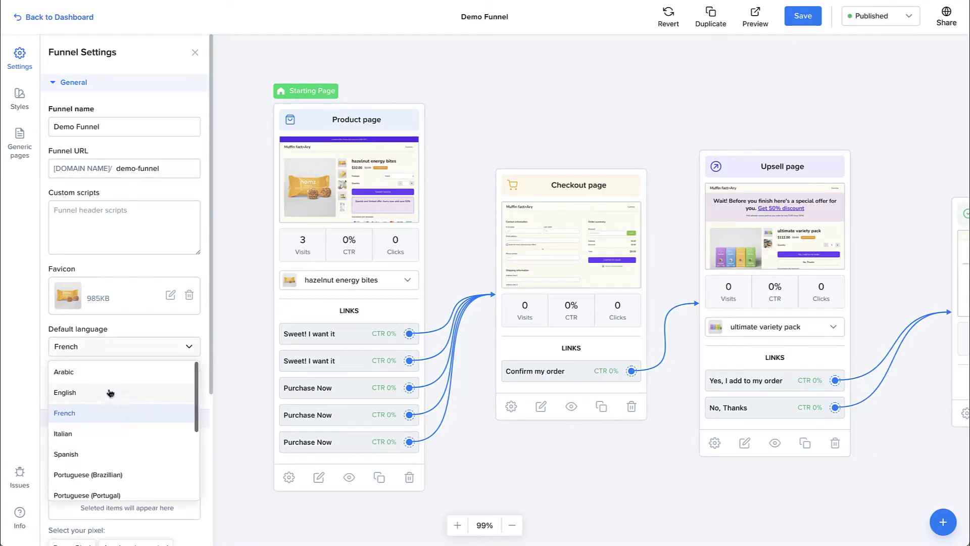
pyautogui.click(81, 373)
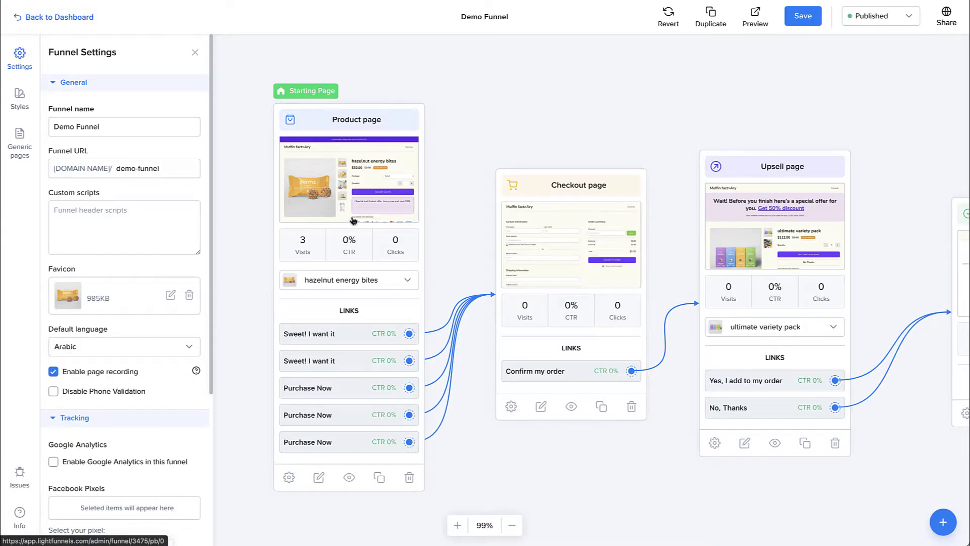
pyautogui.click(367, 222)
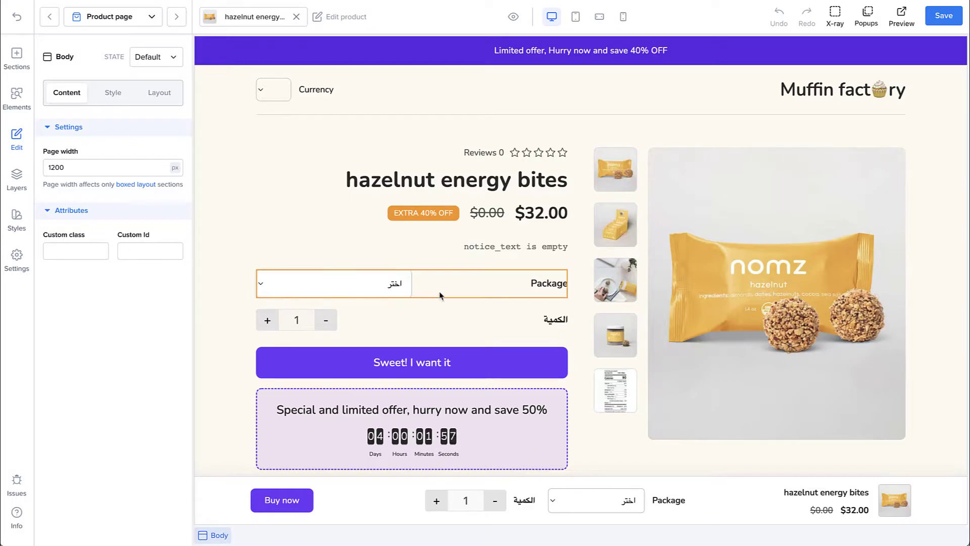
pyautogui.hotkey('alt', 'Left')
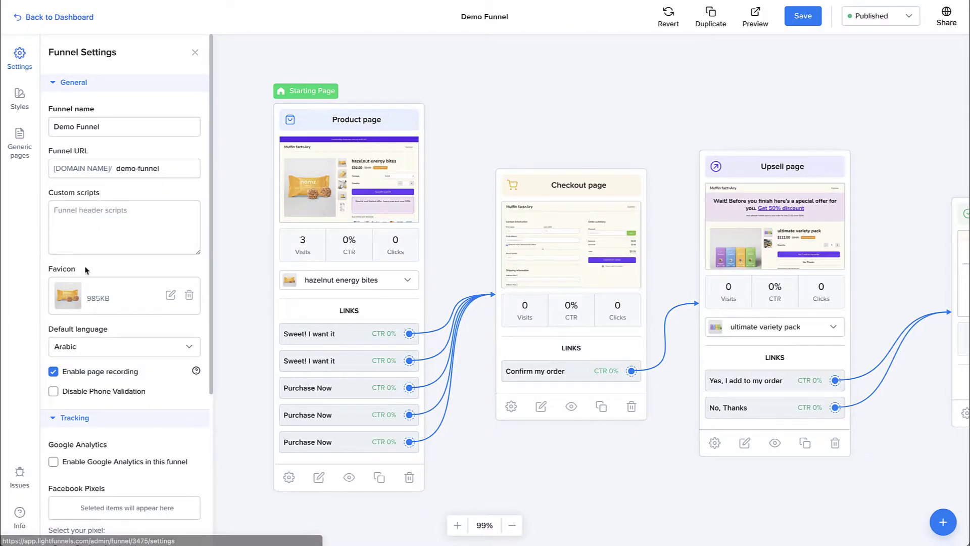
# Step: Set the Demo Funnel's default language back to English
pyautogui.scroll(-1, 93, 283)
pyautogui.click(77, 327)
pyautogui.click(78, 330)
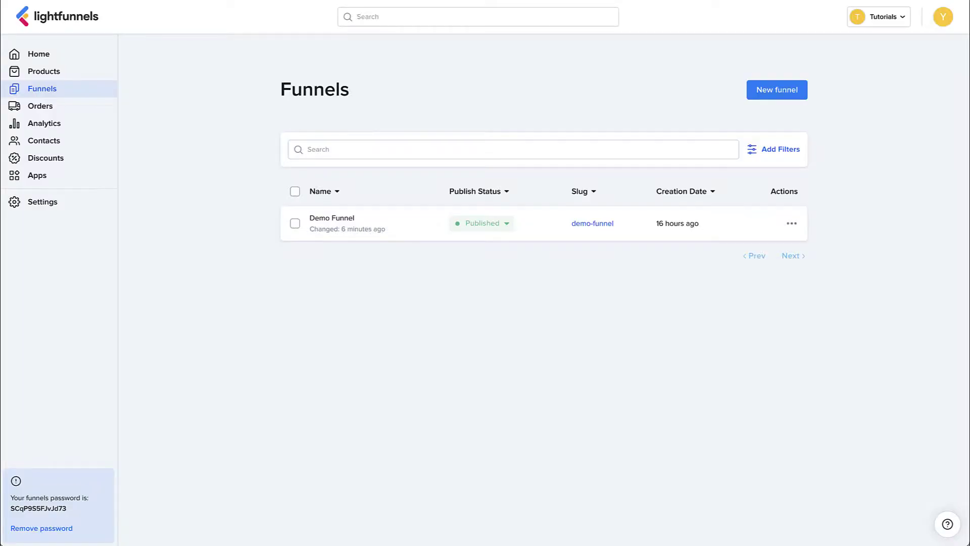
# Step: Open the Session Recordings app from the installed apps of the account
pyautogui.click(93, 181)
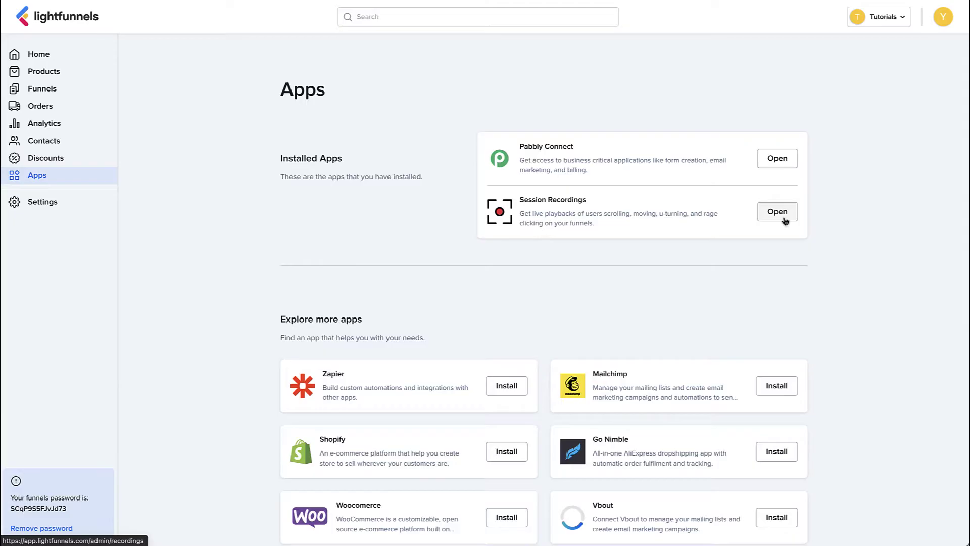
pyautogui.click(787, 219)
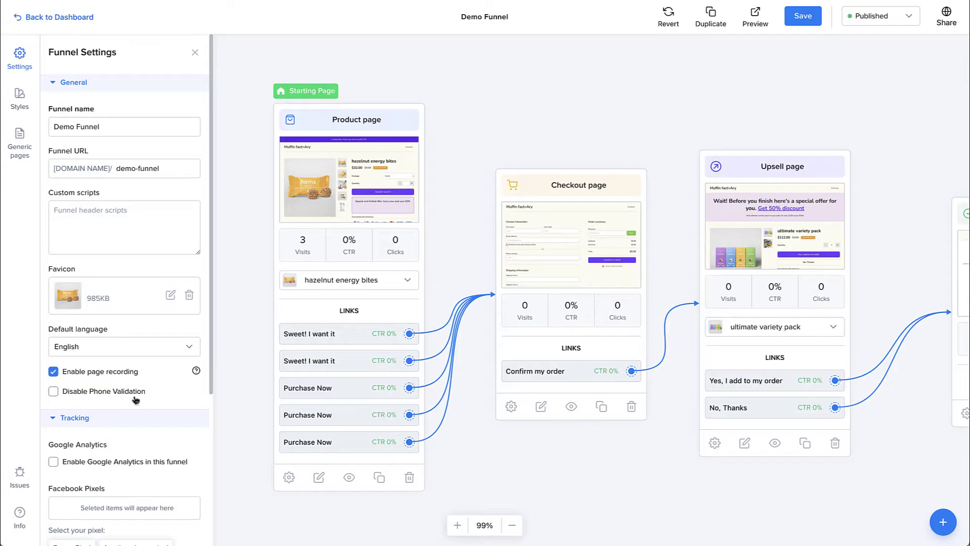
# Step: Look at the tracking options in the funnel settings and browse the account-wide settings in the dashboard
pyautogui.scroll(-3, 134, 399)
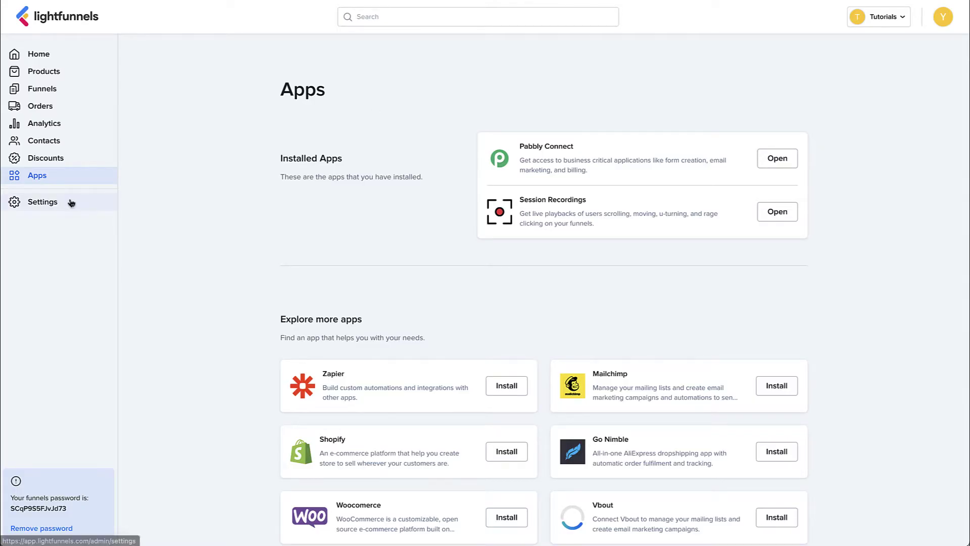
pyautogui.click(71, 203)
pyautogui.scroll(-2, 347, 396)
pyautogui.click(343, 237)
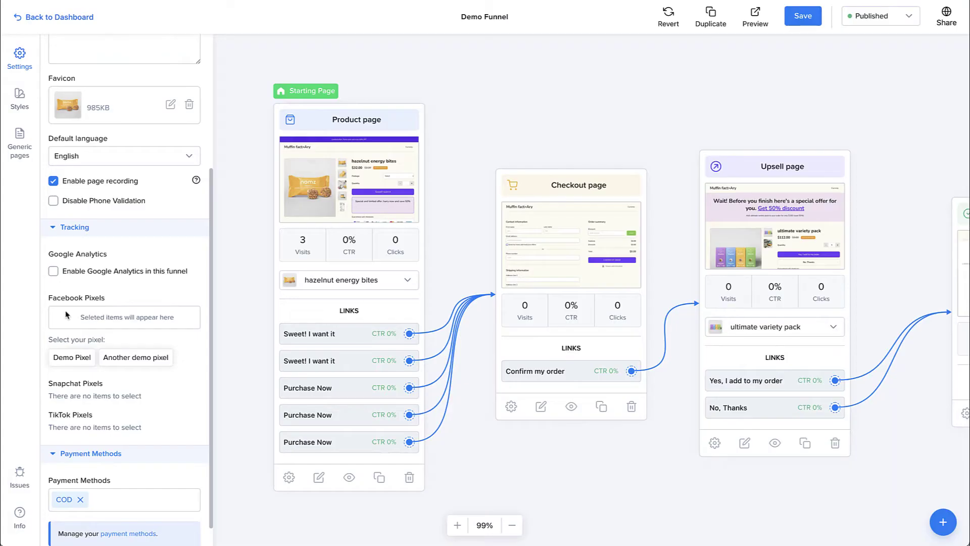
# Step: Try Demo Pixel and Another demo pixel as the funnel's Facebook Pixels and remove both again
pyautogui.scroll(-1, 88, 320)
pyautogui.click(76, 342)
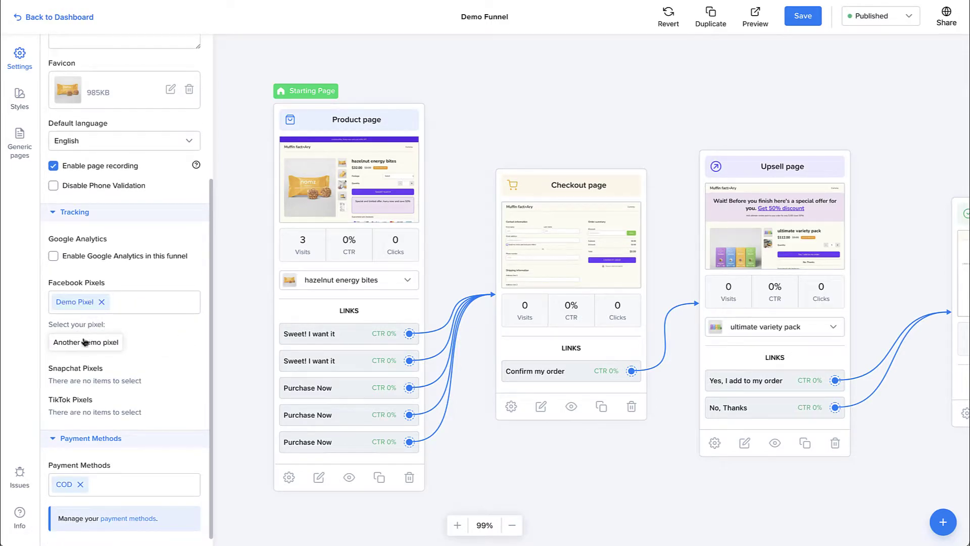
pyautogui.click(86, 341)
pyautogui.click(107, 319)
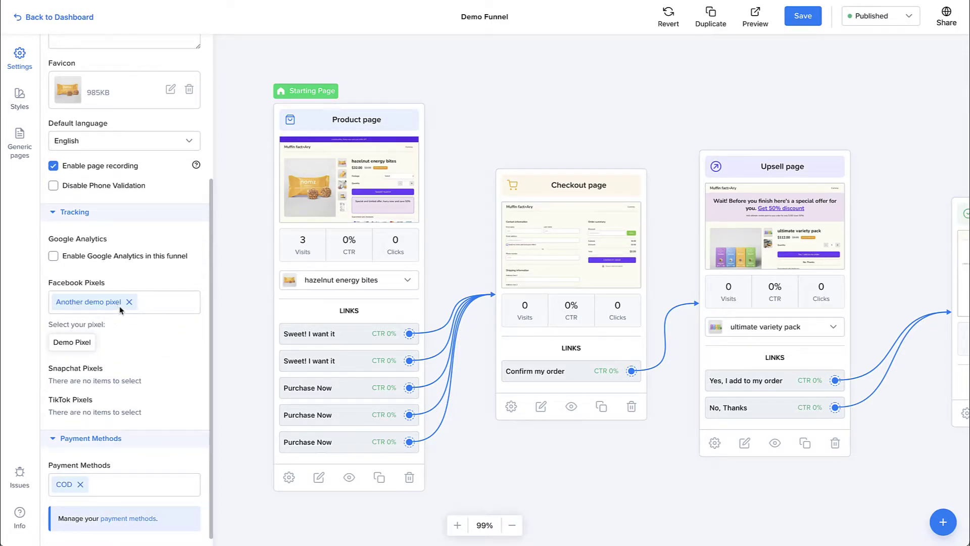
pyautogui.click(129, 301)
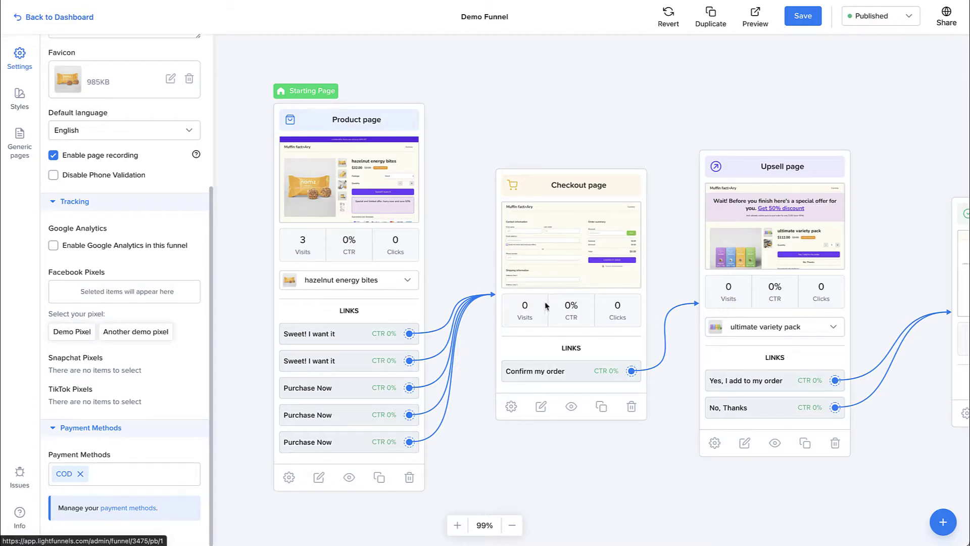
# Step: Open the Checkout page in the page editor and look at its lower part
pyautogui.click(565, 268)
pyautogui.scroll(-10, 565, 273)
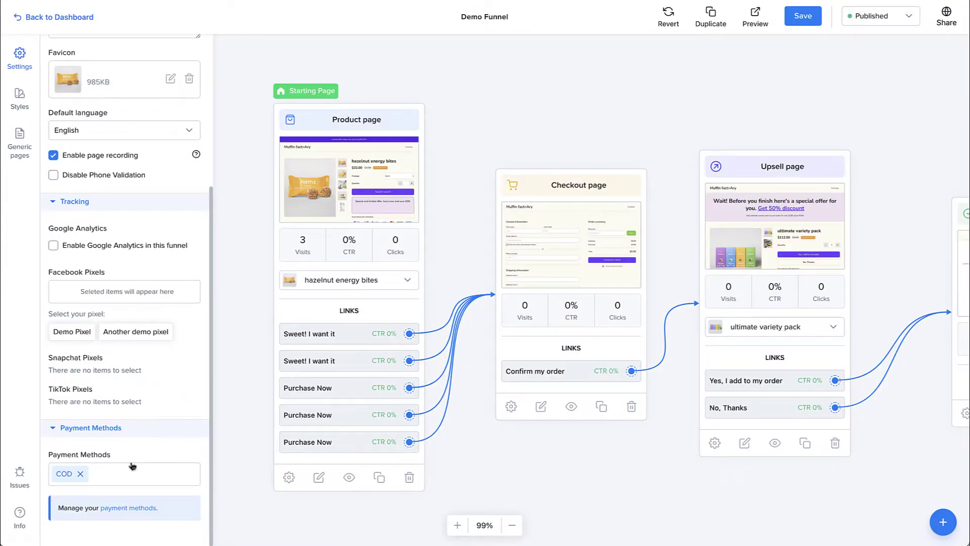
# Step: Open the payment methods management page from the funnel settings and examine the PayPal, Cash on Delivery and RazorPay sections
pyautogui.click(133, 509)
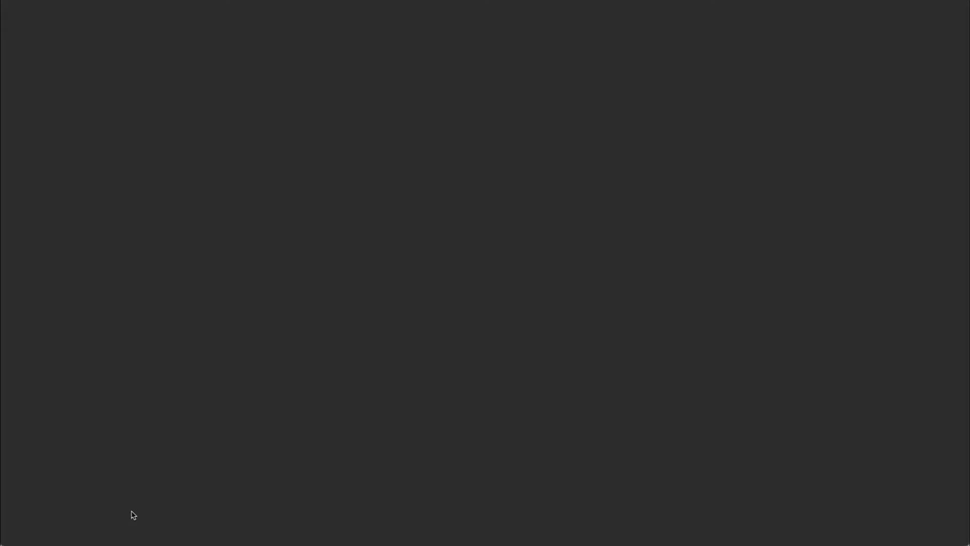
pyautogui.scroll(-18, 566, 372)
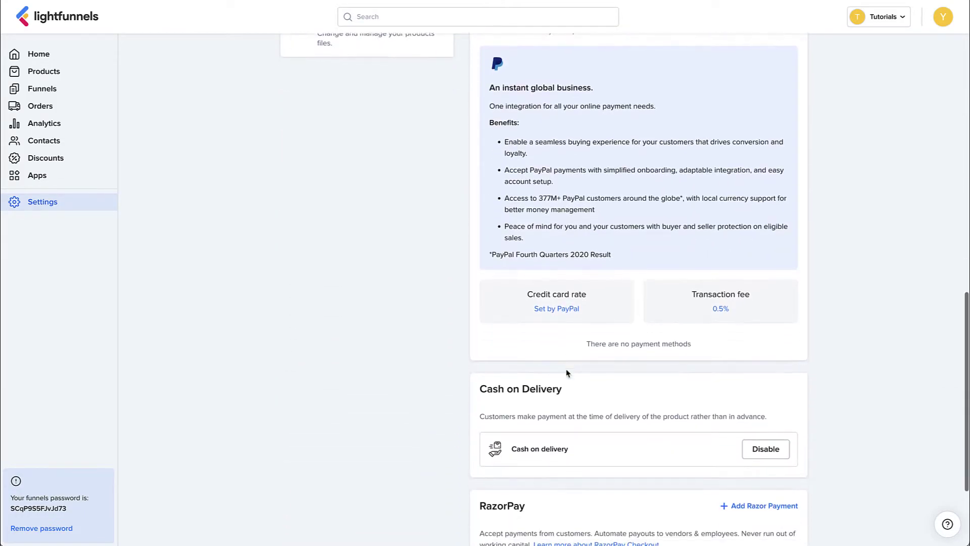
pyautogui.scroll(-2, 566, 373)
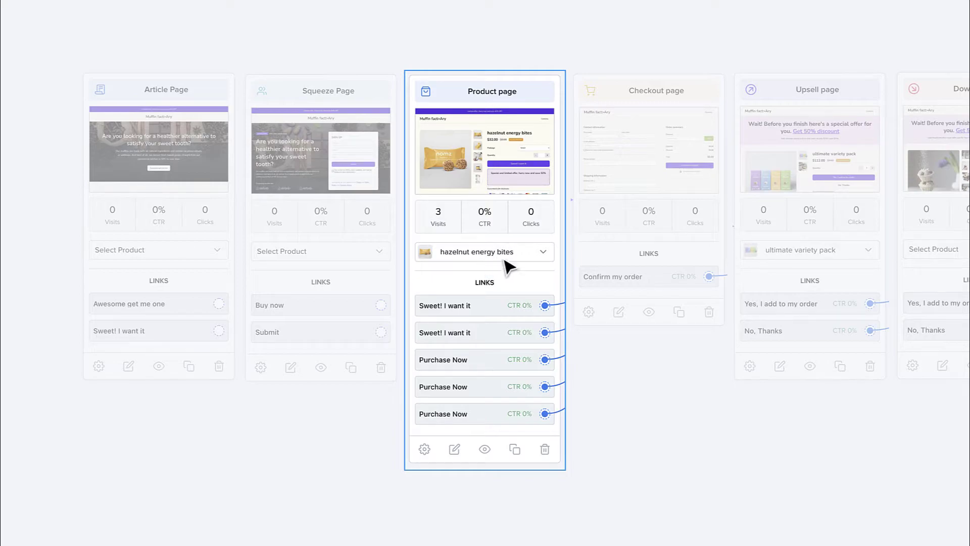
# Step: In the design mockup, highlight the Checkout and Thank you page cards in turn at full opacity and fade the other cards
pyautogui.click(612, 398)
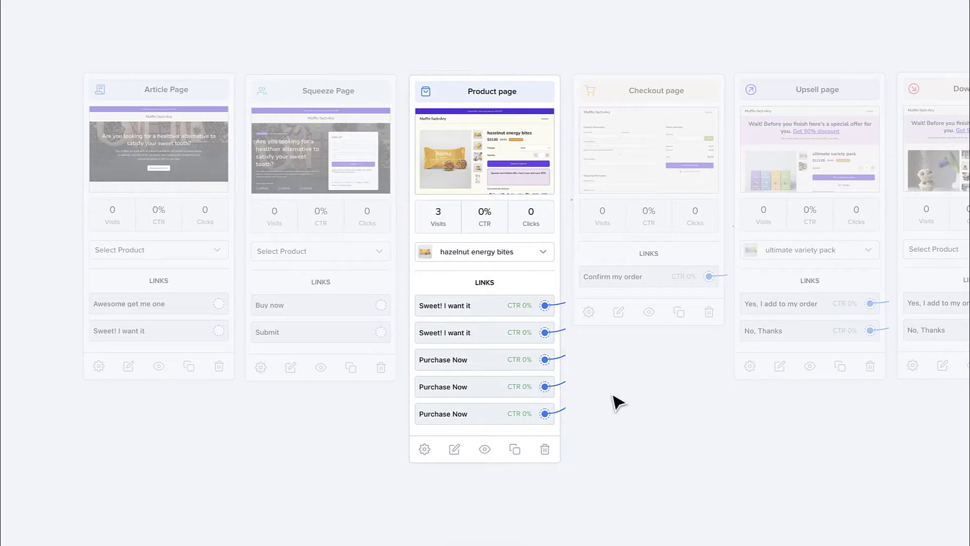
pyautogui.click(543, 383)
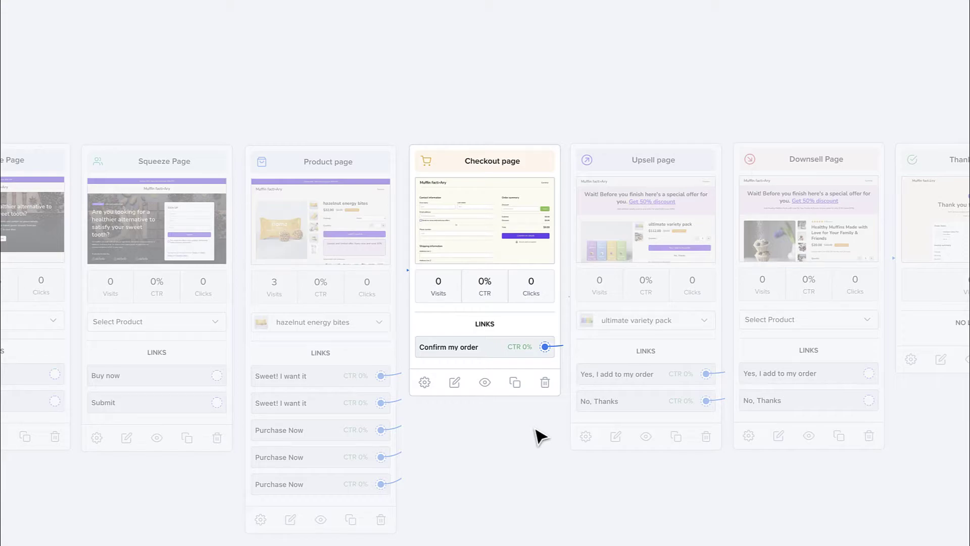
pyautogui.click(521, 392)
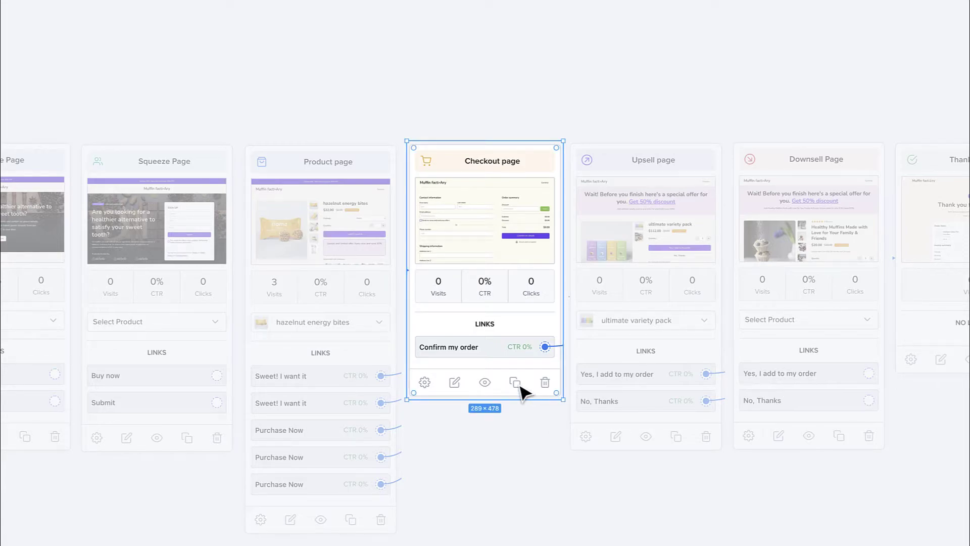
pyautogui.hscroll(5, 523, 392)
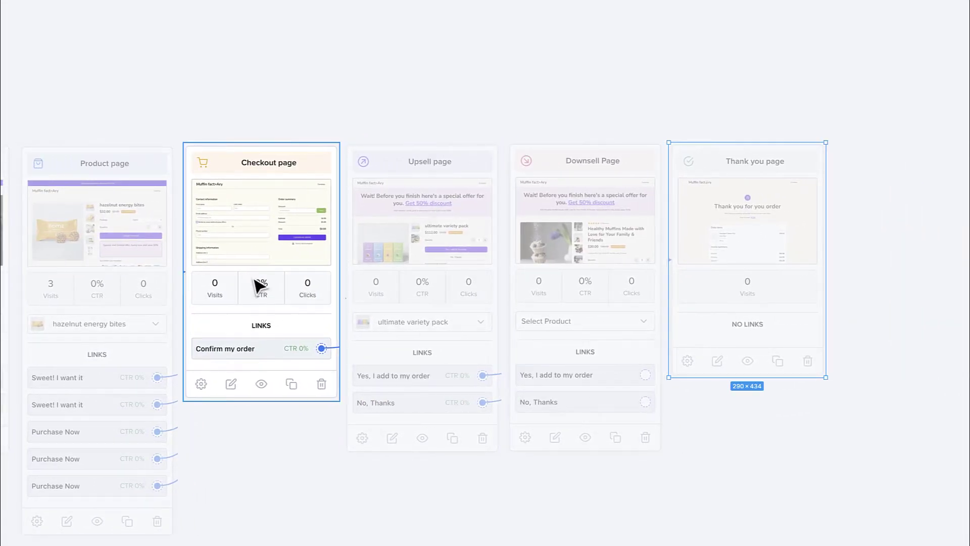
pyautogui.click(741, 223)
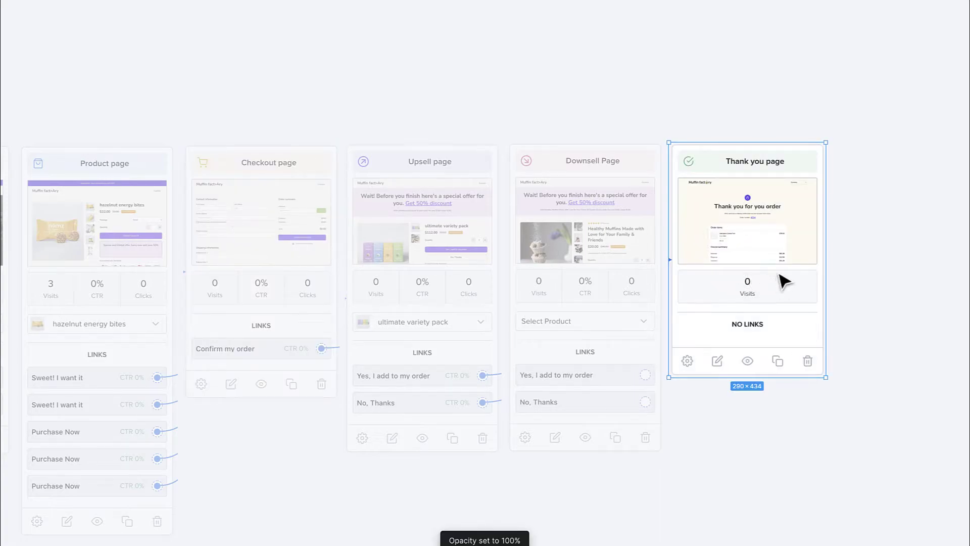
# Step: Set the Upsell and Downsell page cards to 100% opacity and fade the Thank you page card after briefly highlighting it
pyautogui.click(459, 302)
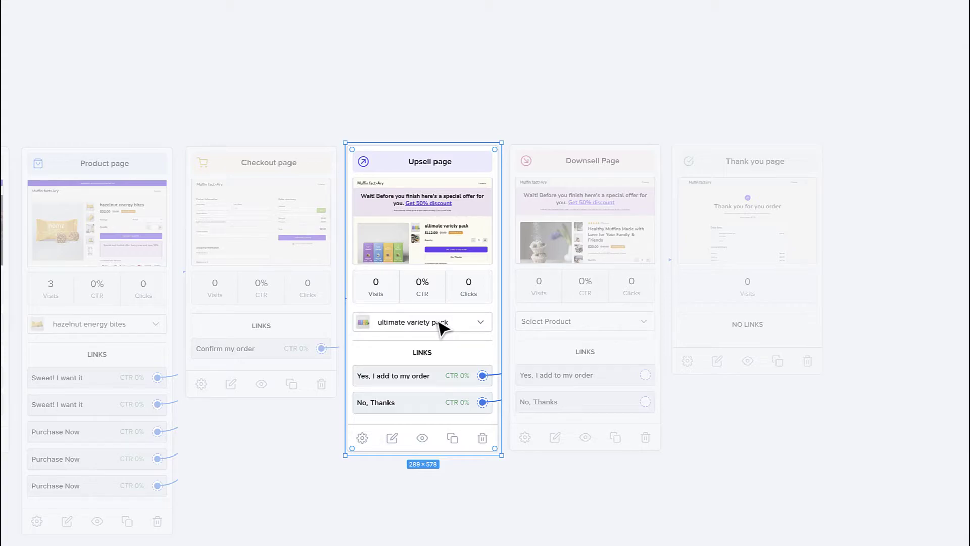
pyautogui.click(720, 272)
pyautogui.press('0')
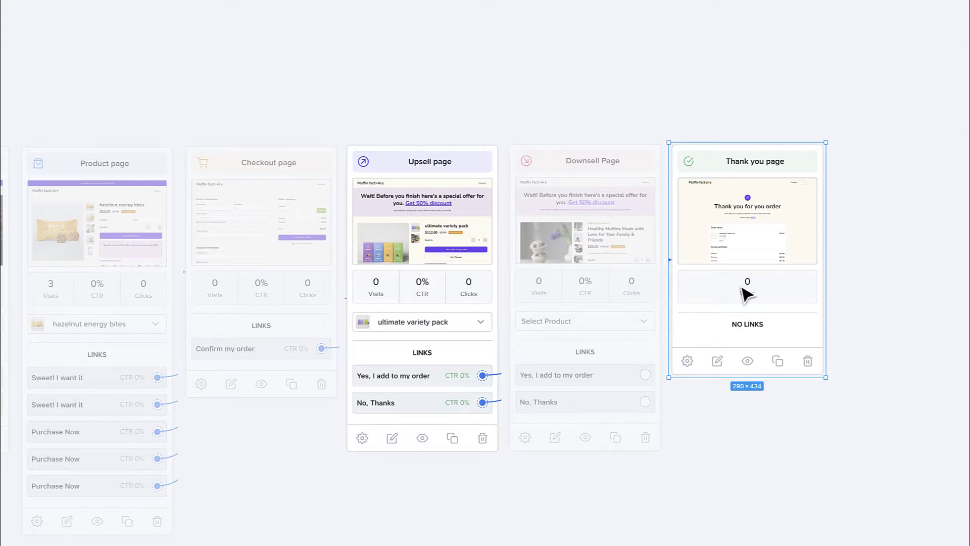
pyautogui.press('4')
pyautogui.click(633, 326)
pyautogui.press('0')
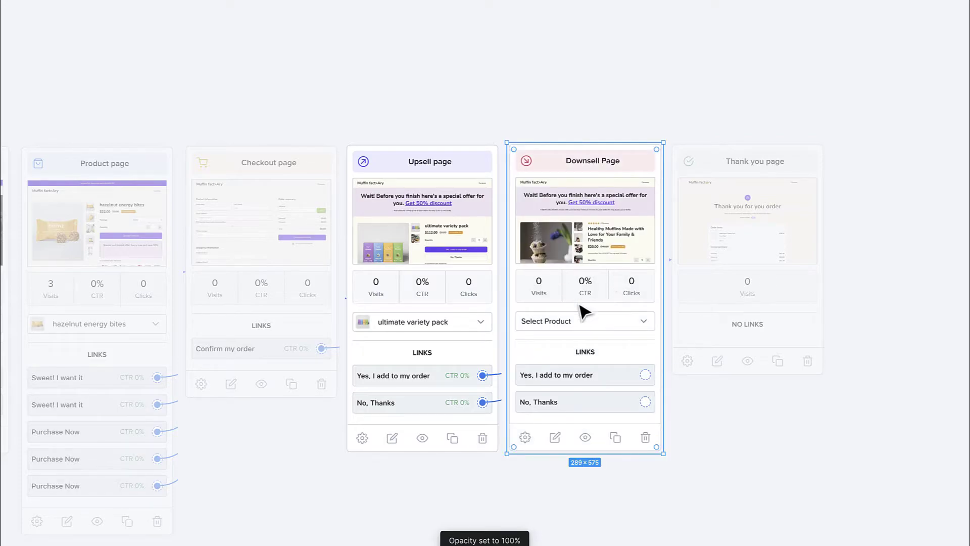
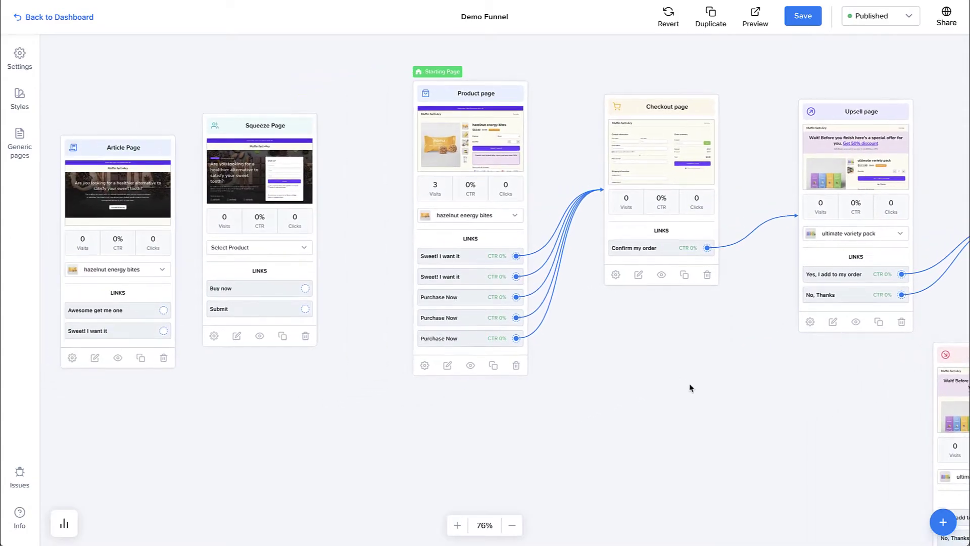
# Step: In the funnel builder, connect the Article Page's "Awesome get me one" and "Sweet! I want it" links to the Squeeze Page and shift the Article Page away
pyautogui.scroll(3, 223, 165)
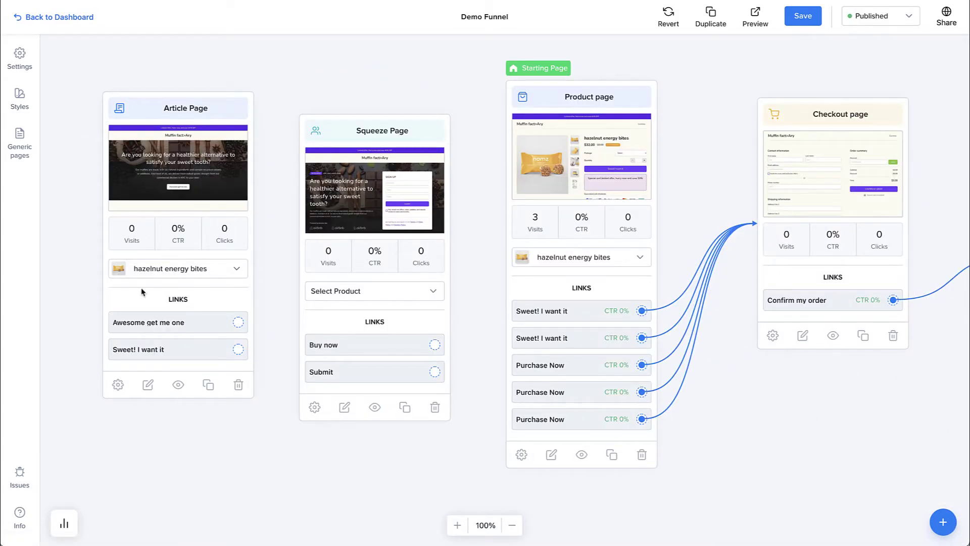
pyautogui.moveTo(239, 323); pyautogui.dragTo(303, 283)
pyautogui.moveTo(238, 349); pyautogui.dragTo(304, 303)
pyautogui.moveTo(217, 283); pyautogui.dragTo(176, 268)
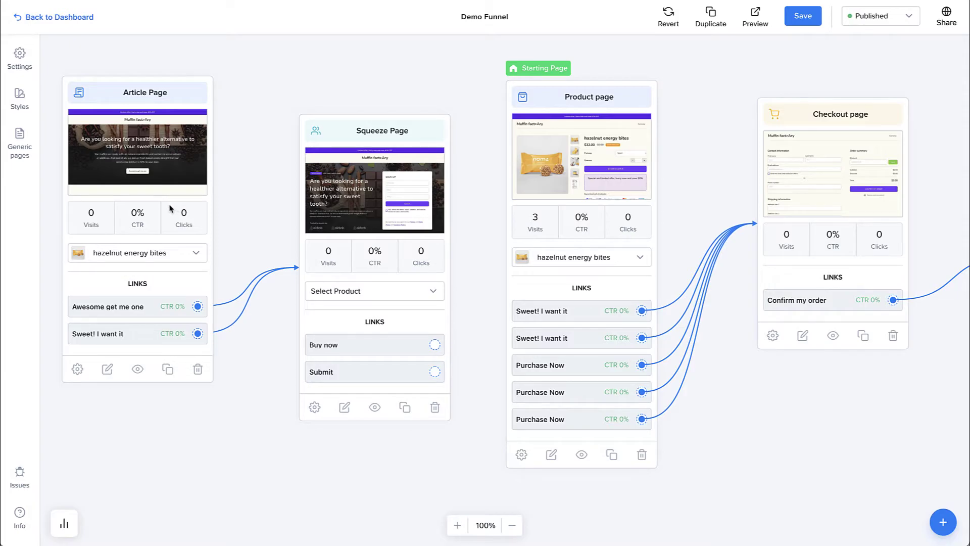
# Step: Connect the Squeeze Page's "Buy now" and "Submit" links to the Product page and move both pages nearer the Article Page
pyautogui.moveTo(437, 345); pyautogui.dragTo(524, 263)
pyautogui.moveTo(435, 372); pyautogui.dragTo(515, 274)
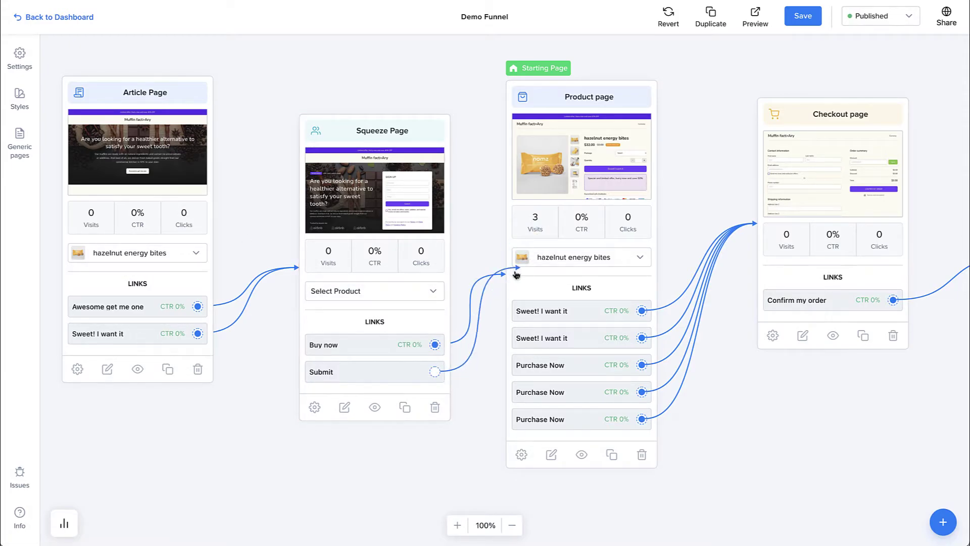
pyautogui.moveTo(412, 267); pyautogui.dragTo(353, 228)
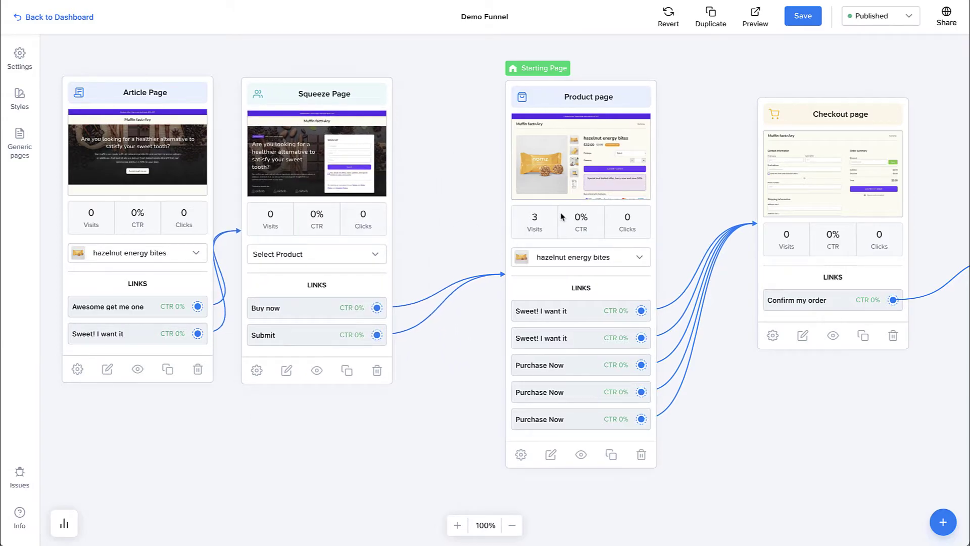
pyautogui.moveTo(563, 217); pyautogui.dragTo(513, 209)
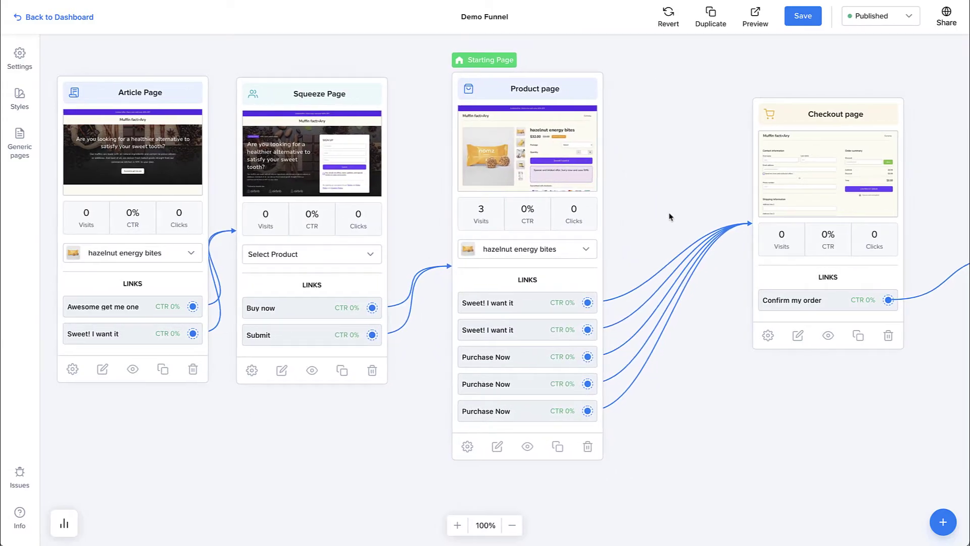
# Step: Move the Checkout page closer to the Product page and the Upsell page closer to the Checkout page
pyautogui.moveTo(672, 216); pyautogui.dragTo(485, 228)
pyautogui.moveTo(580, 206); pyautogui.dragTo(556, 203)
pyautogui.moveTo(707, 212); pyautogui.dragTo(453, 205)
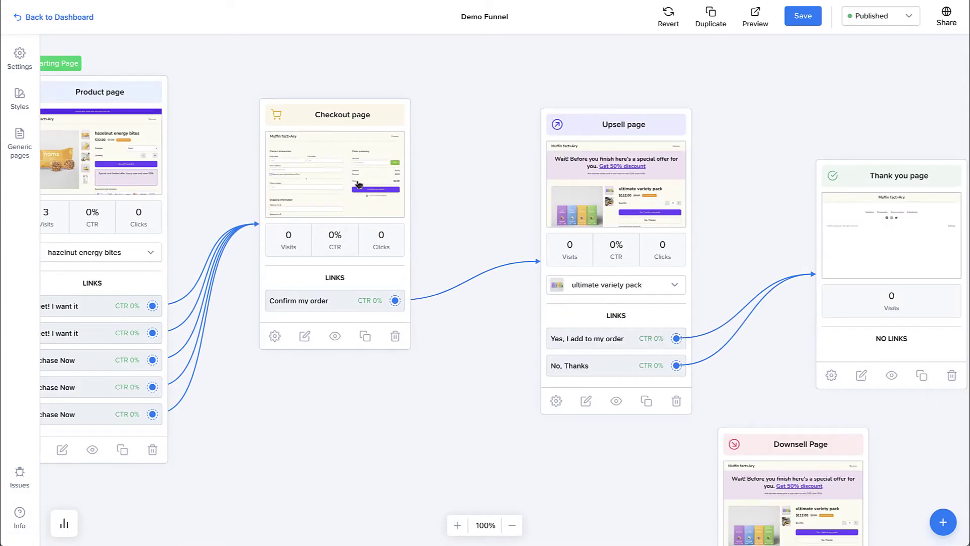
pyautogui.moveTo(616, 191); pyautogui.dragTo(580, 182)
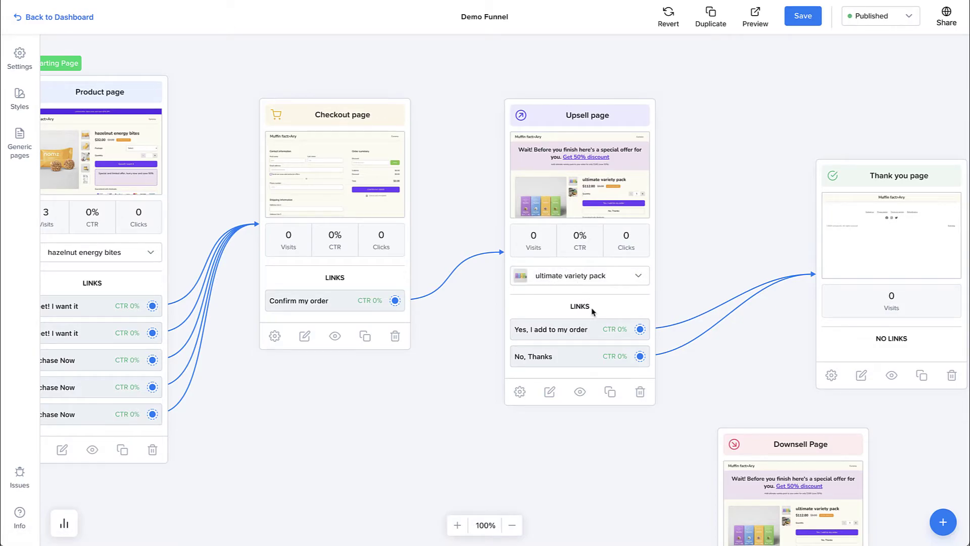
# Step: Connect the Upsell page's "Yes, I add to my order" link to the Thank you page and reposition the Thank you and Downsell pages
pyautogui.moveTo(640, 329); pyautogui.dragTo(786, 263)
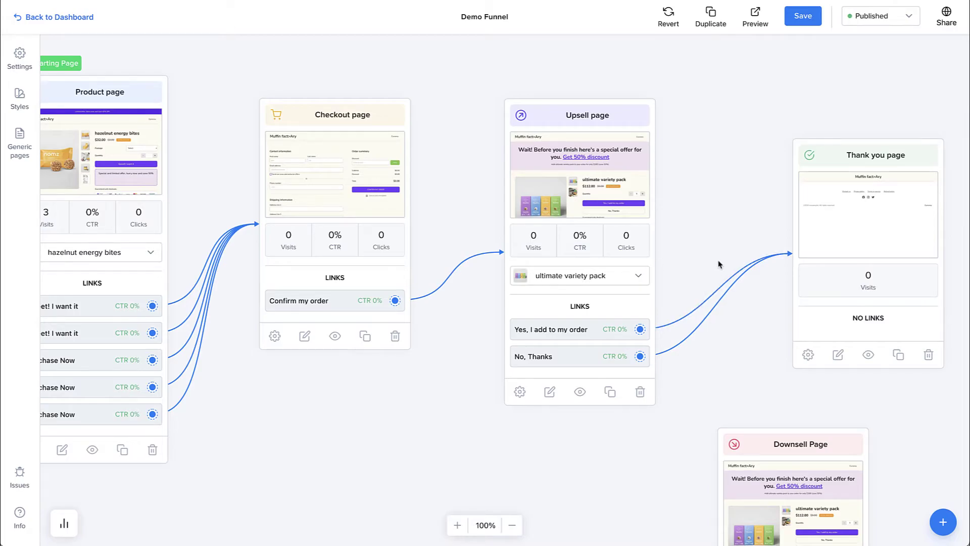
pyautogui.moveTo(719, 262); pyautogui.dragTo(574, 200)
pyautogui.moveTo(670, 213); pyautogui.dragTo(735, 199)
pyautogui.moveTo(644, 422); pyautogui.dragTo(630, 344)
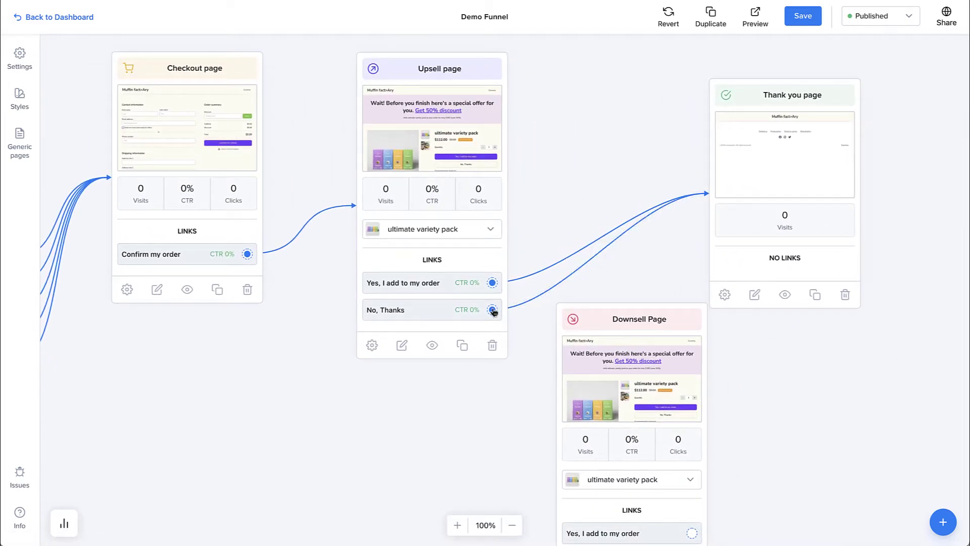
# Step: Connect the Upsell page's "No, Thanks" link to the Downsell Page, move the Upsell page closer to the Checkout page and raise the Downsell Page slightly
pyautogui.moveTo(493, 311); pyautogui.dragTo(591, 361)
pyautogui.moveTo(496, 273); pyautogui.dragTo(449, 273)
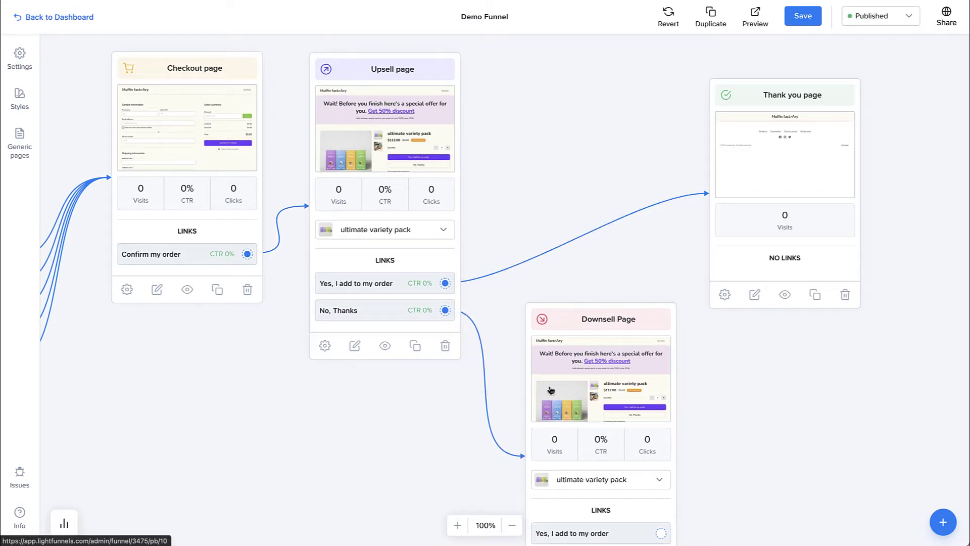
pyautogui.moveTo(551, 390); pyautogui.dragTo(553, 370)
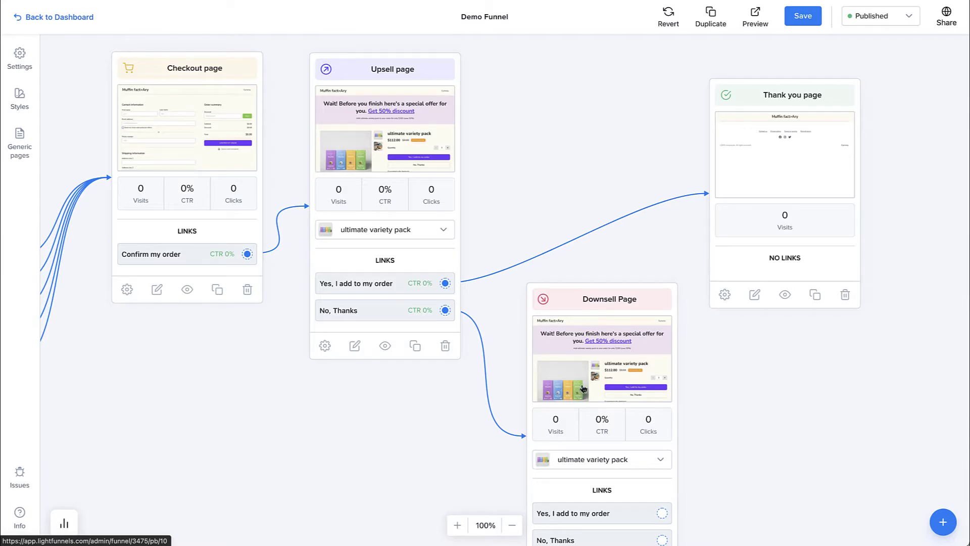
# Step: Move the Downsell Page up and connect its "Yes, I add to my order" and "No, Thanks" links to the Thank you page
pyautogui.moveTo(583, 387); pyautogui.dragTo(587, 324)
pyautogui.moveTo(646, 437); pyautogui.dragTo(689, 375)
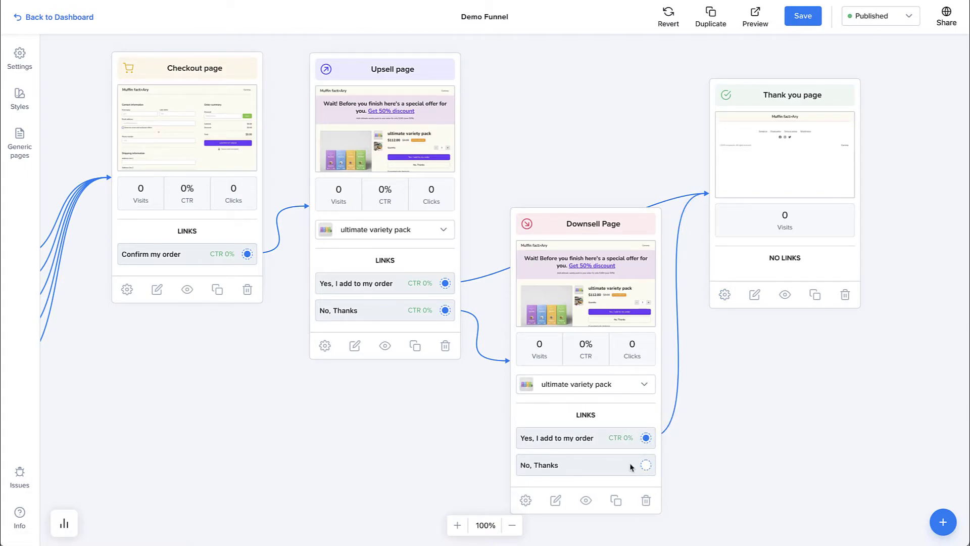
pyautogui.moveTo(646, 465); pyautogui.dragTo(784, 265)
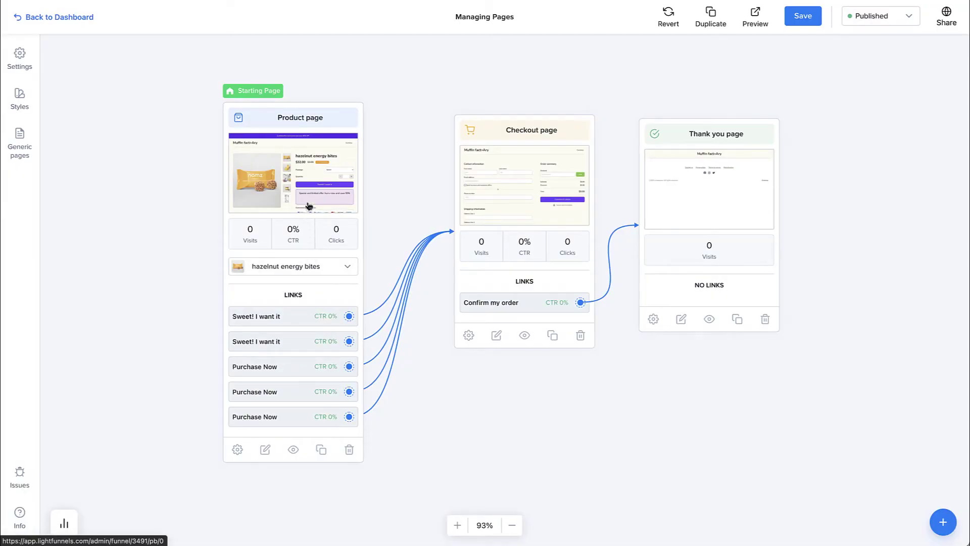
# Step: In the Managing Pages funnel, open the Product page, inspect the "Sweet! I want it" button's link settings and return to the funnel
pyautogui.click(298, 191)
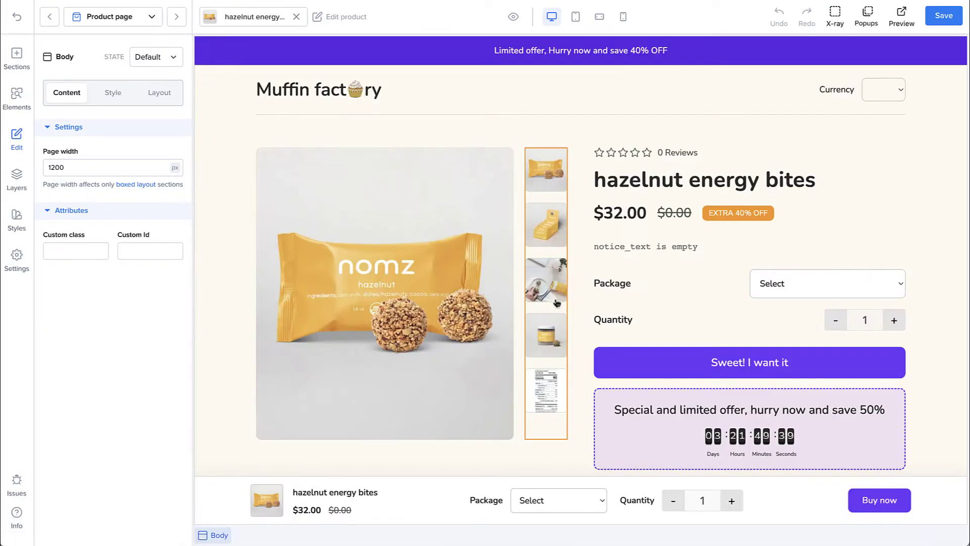
pyautogui.click(726, 362)
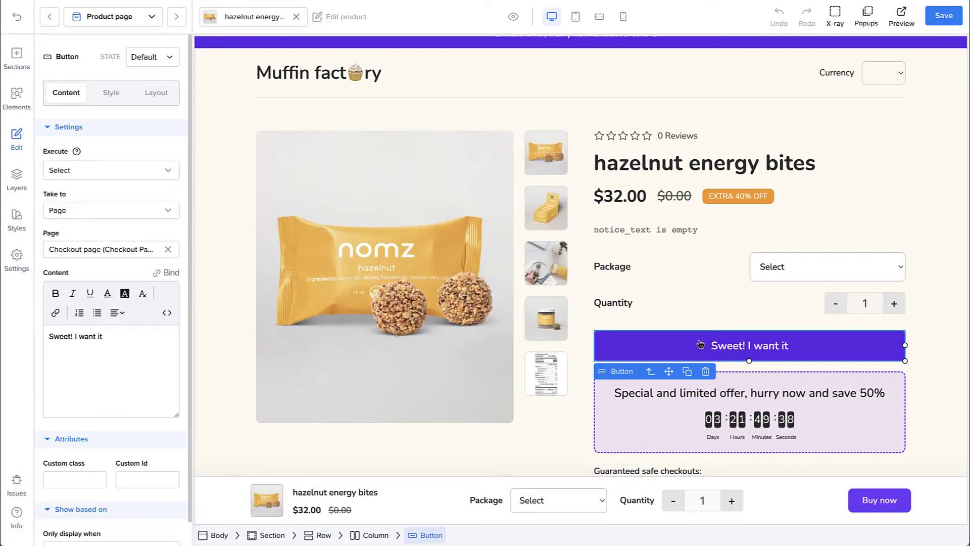
pyautogui.click(19, 18)
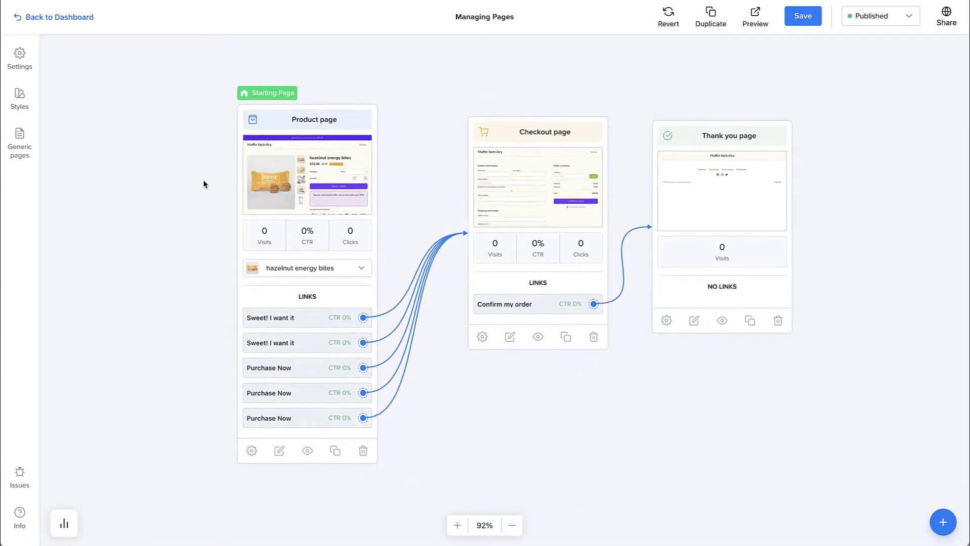
# Step: Branch the Product page's first "Sweet! I want it" link to a new Checkout Page and position it below the existing Checkout page
pyautogui.moveTo(349, 315); pyautogui.dragTo(514, 404)
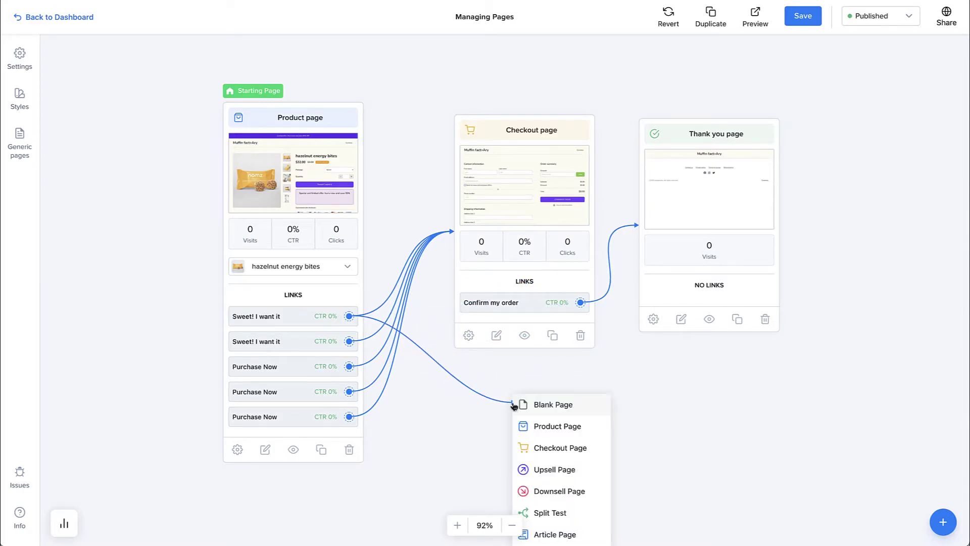
pyautogui.click(573, 489)
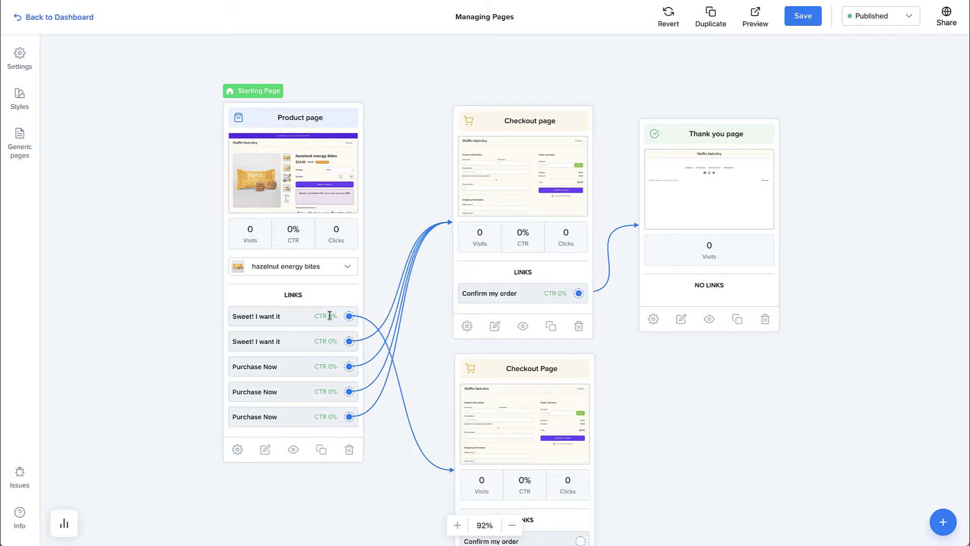
pyautogui.moveTo(491, 406); pyautogui.dragTo(499, 418)
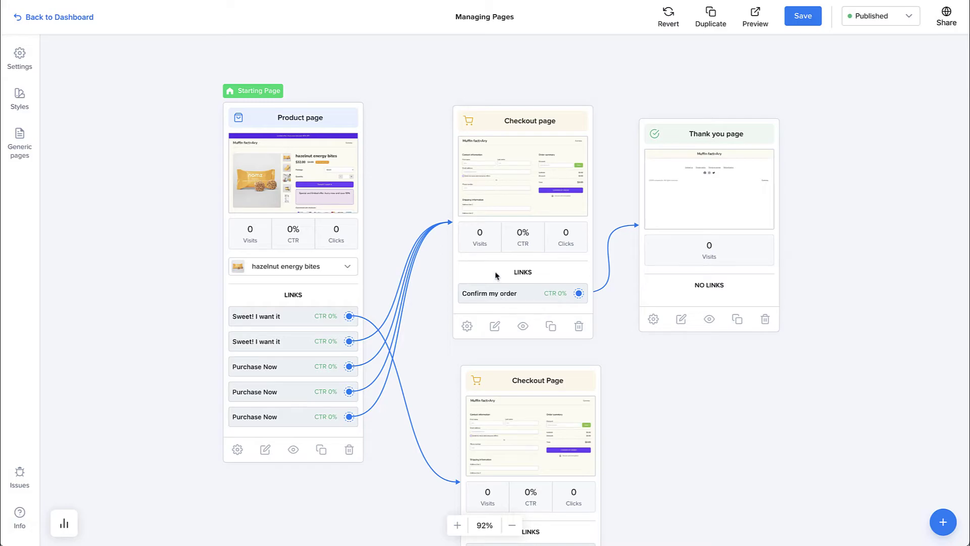
# Step: Delete the new Checkout Page and reconnect the first "Sweet! I want it" link to the original Checkout page
pyautogui.moveTo(496, 275); pyautogui.dragTo(484, 271)
pyautogui.moveTo(506, 477); pyautogui.dragTo(447, 305)
pyautogui.click(523, 415)
pyautogui.click(581, 308)
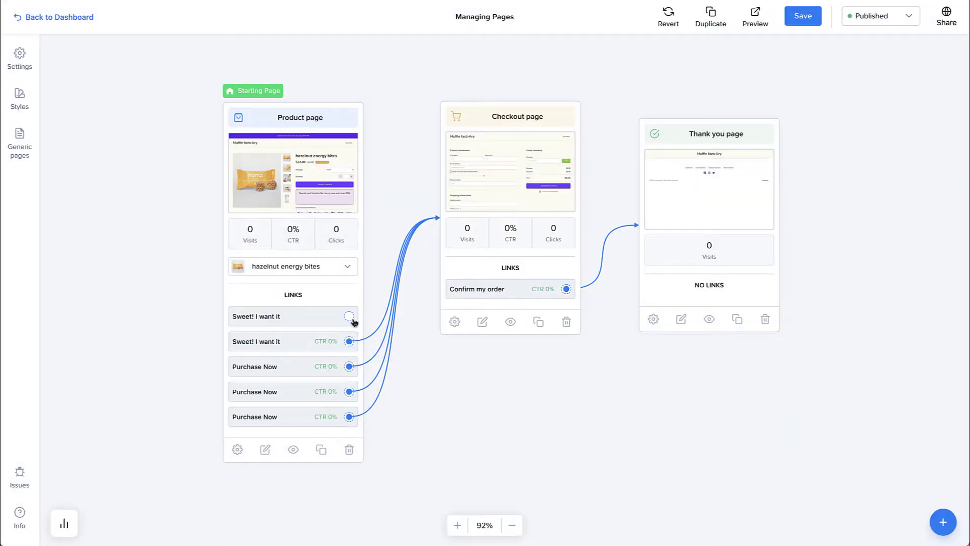
pyautogui.moveTo(352, 318); pyautogui.dragTo(465, 218)
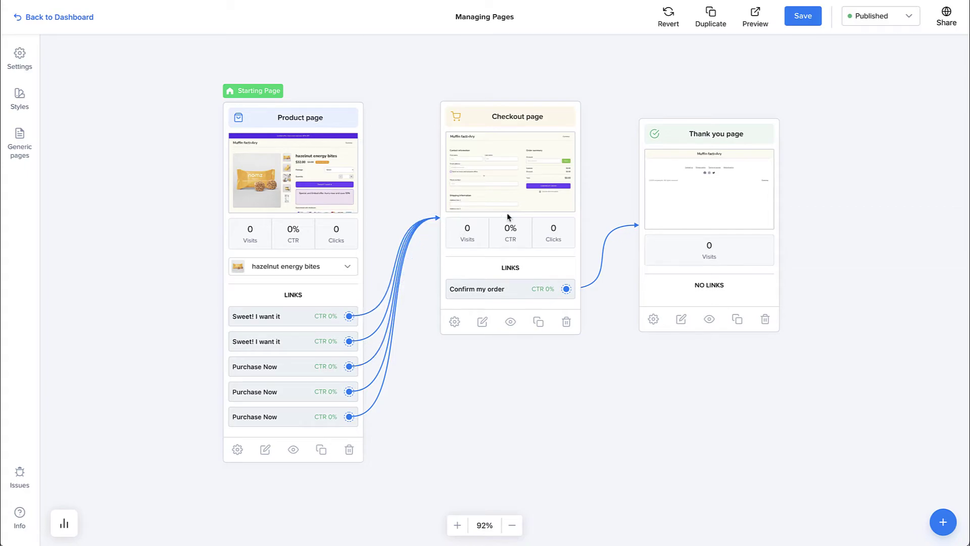
pyautogui.click(237, 450)
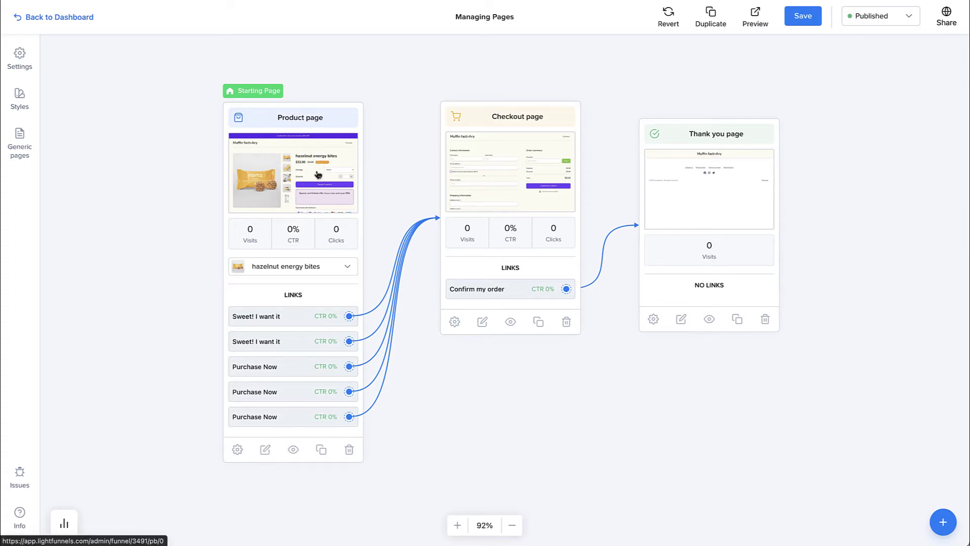
pyautogui.click(293, 450)
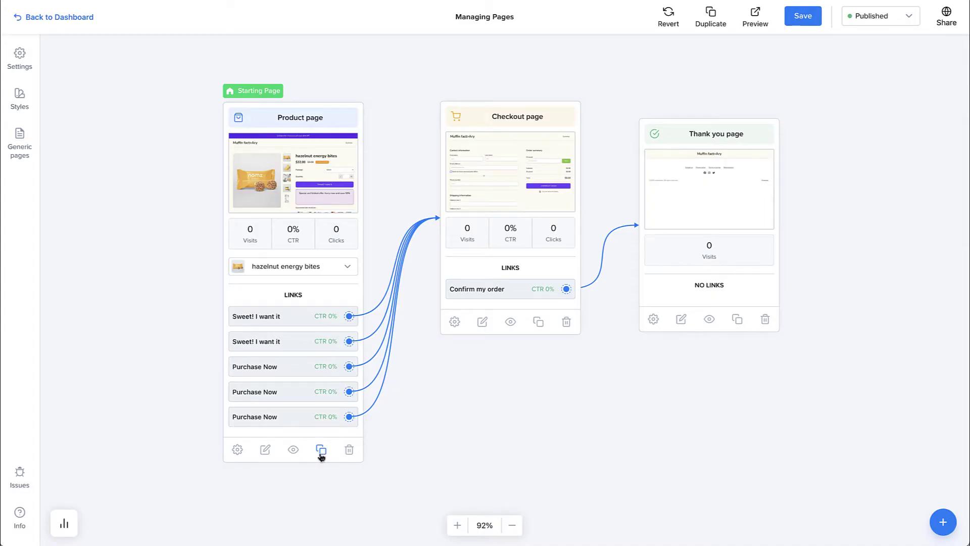
# Step: Duplicate the Product page within the funnel and delete the duplicate
pyautogui.scroll(1, 307, 440)
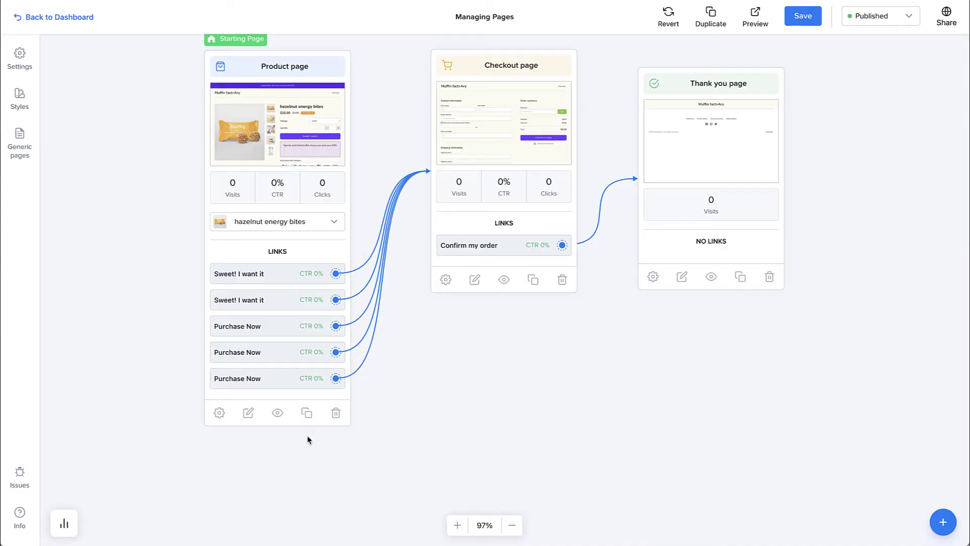
pyautogui.moveTo(308, 417)
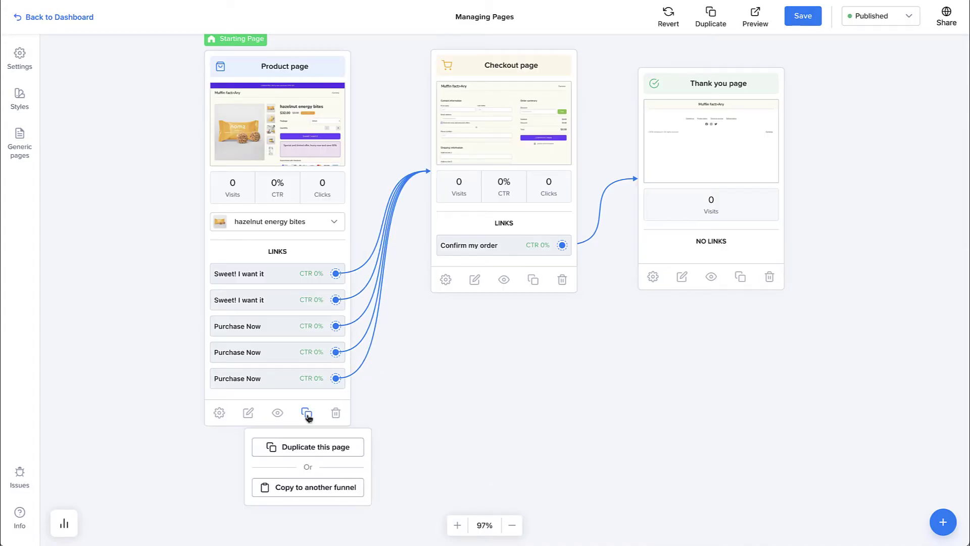
pyautogui.click(313, 455)
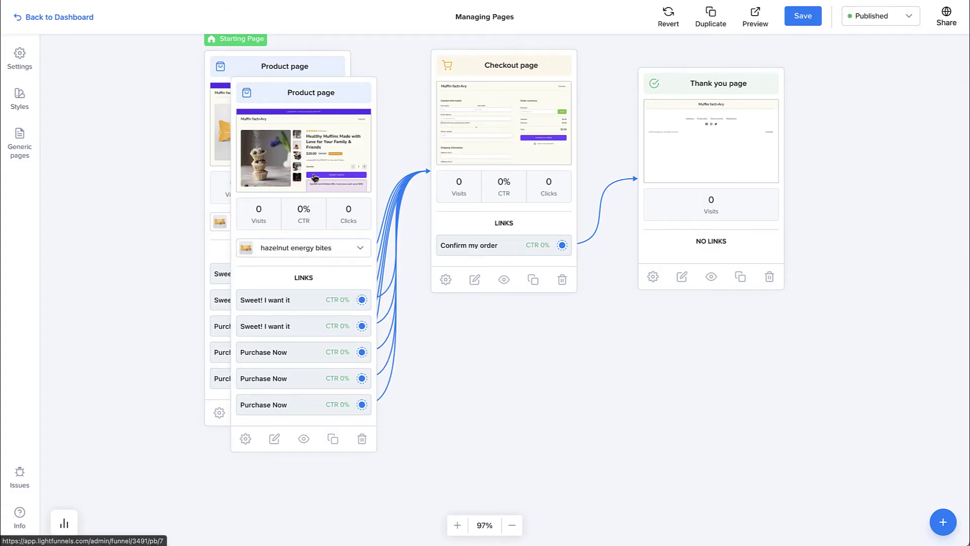
pyautogui.moveTo(314, 178); pyautogui.dragTo(439, 201)
pyautogui.click(486, 461)
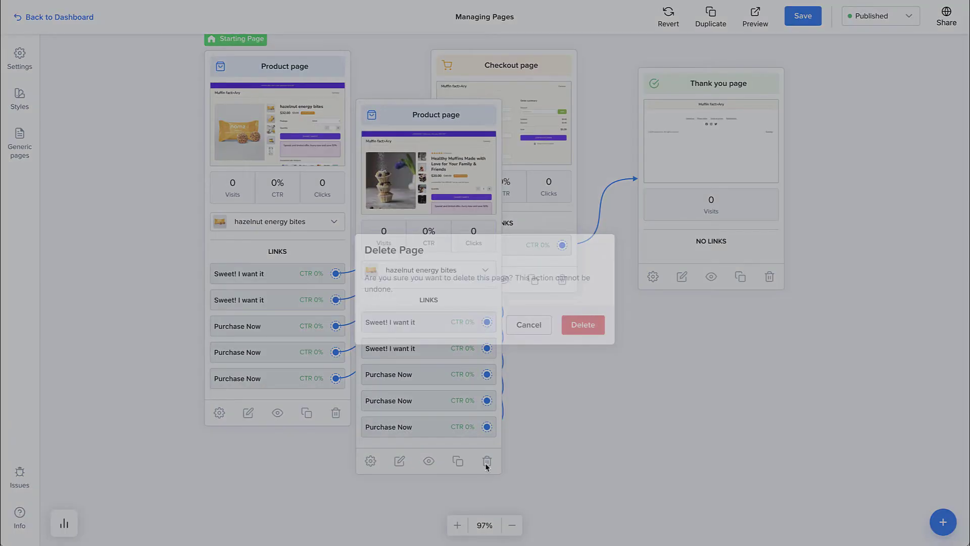
pyautogui.click(584, 308)
# Step: Paste a copy of the Product page into this funnel using the copy-to-another-funnel option, and delete the pasted page
pyautogui.click(307, 413)
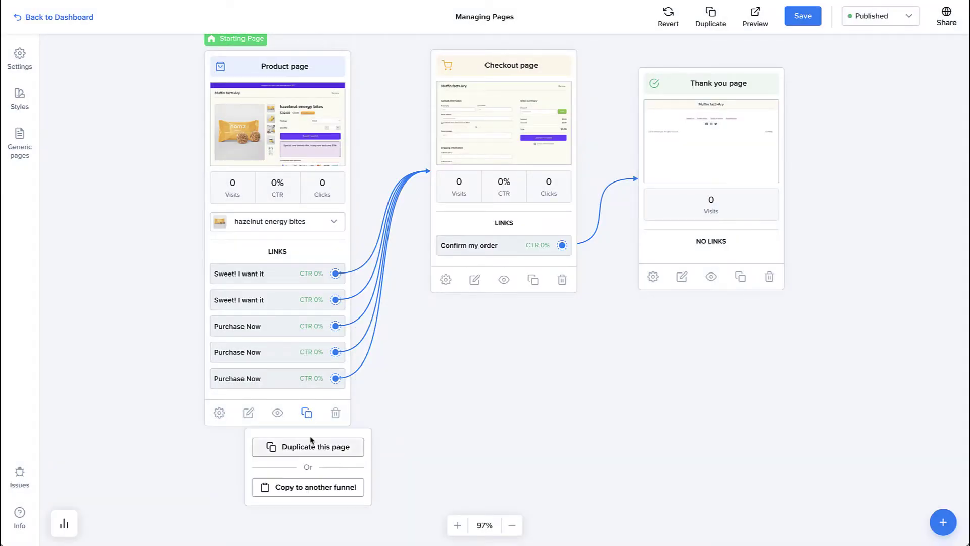
pyautogui.click(319, 491)
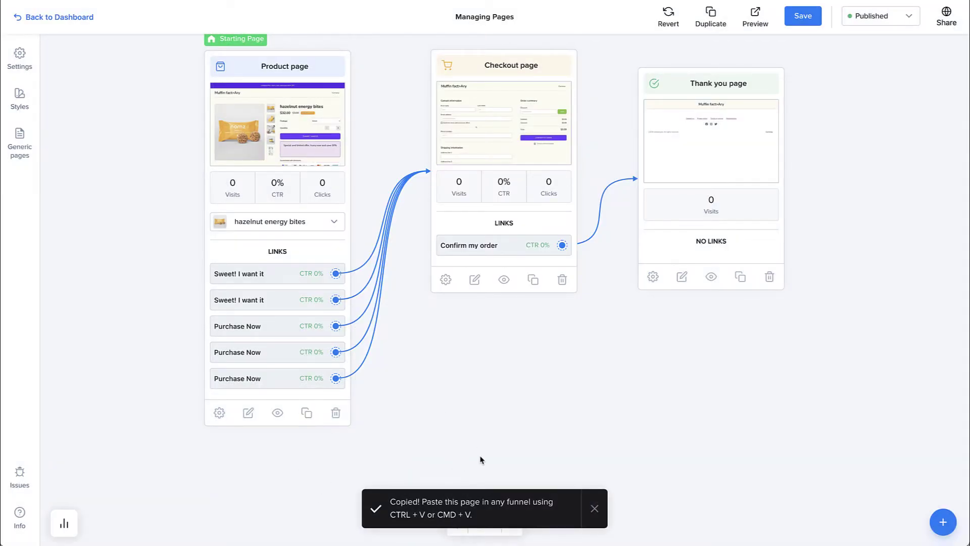
pyautogui.moveTo(503, 417); pyautogui.dragTo(443, 432)
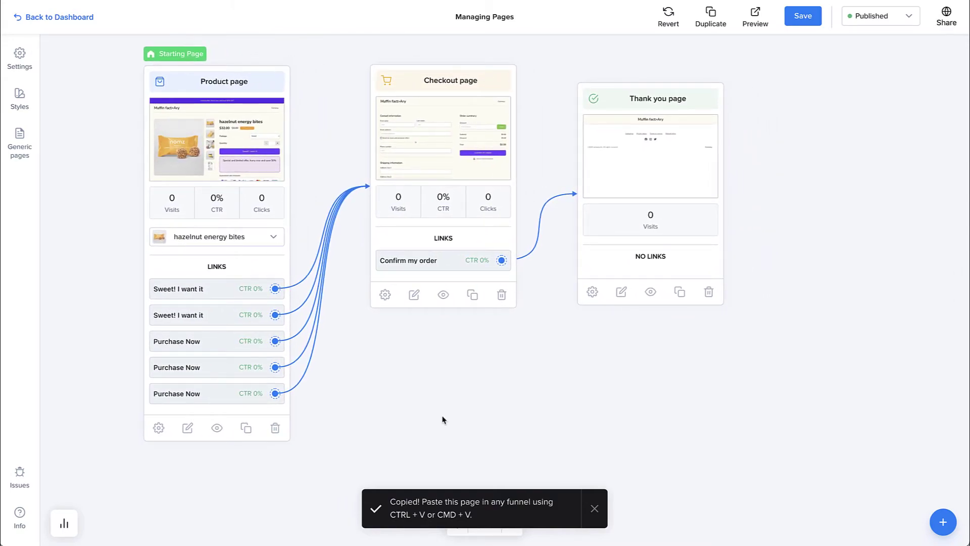
pyautogui.hotkey('ctrl', 'v')
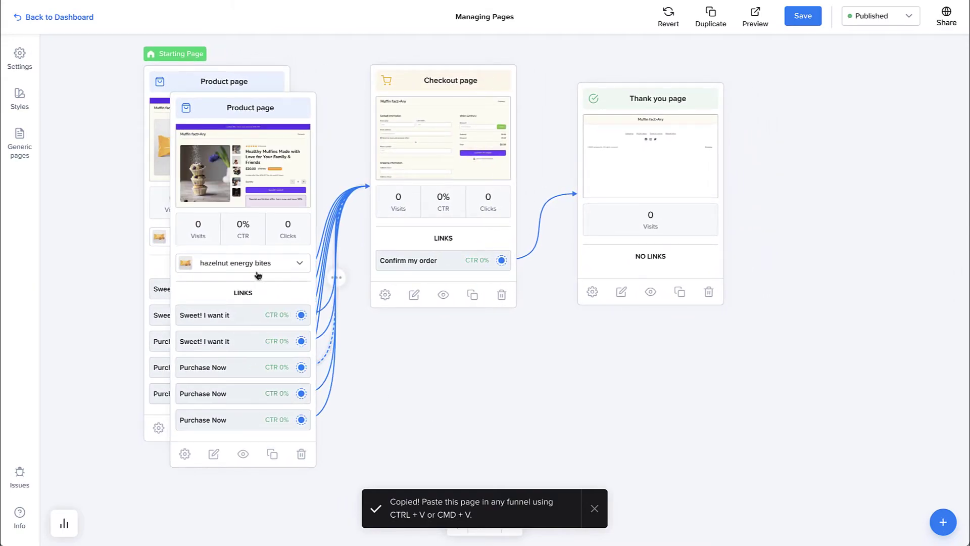
pyautogui.moveTo(257, 277); pyautogui.dragTo(458, 227)
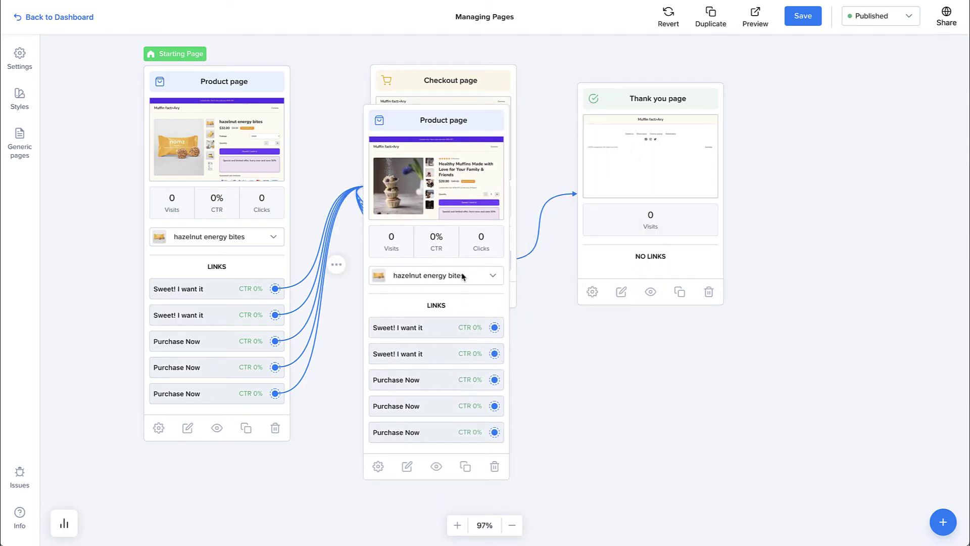
pyautogui.click(495, 466)
pyautogui.click(583, 311)
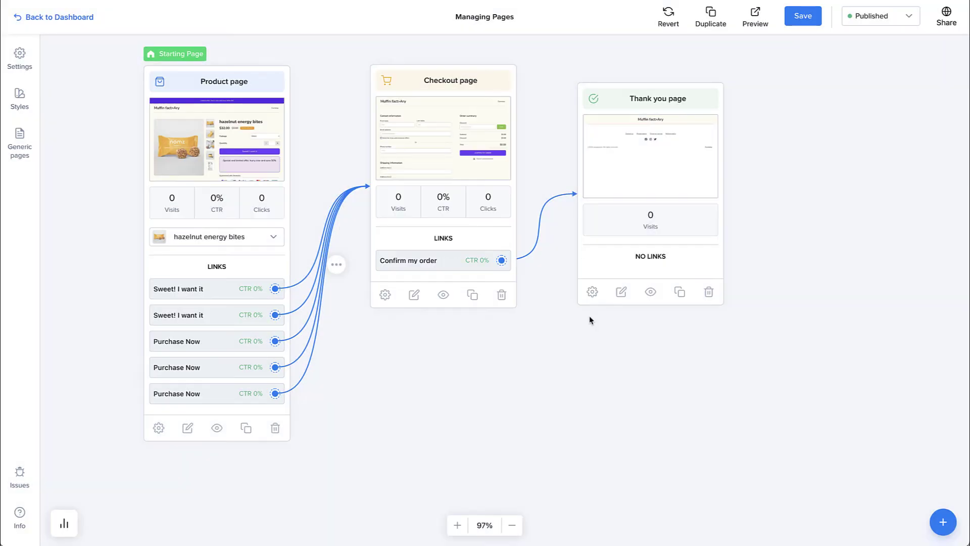
# Step: Copy the Product page for use in another funnel
pyautogui.click(246, 428)
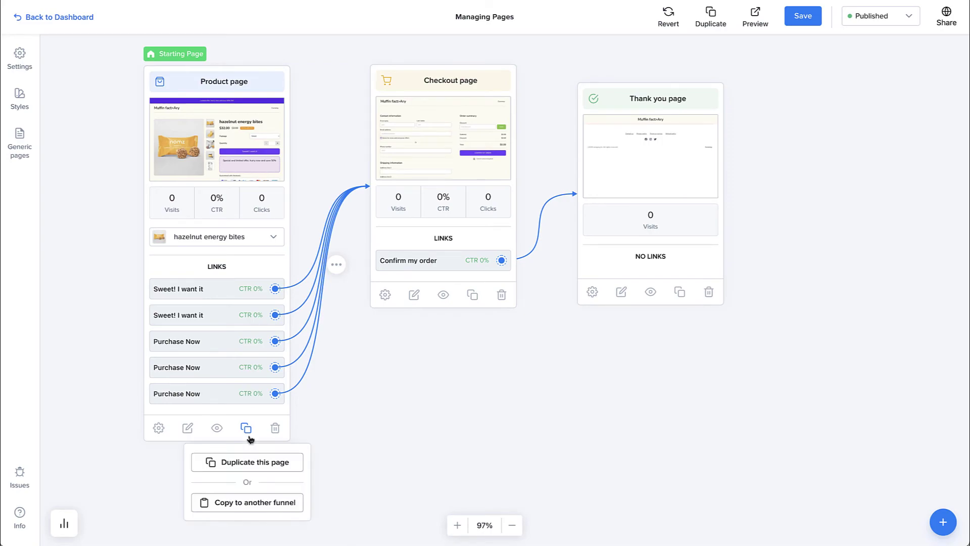
pyautogui.click(258, 503)
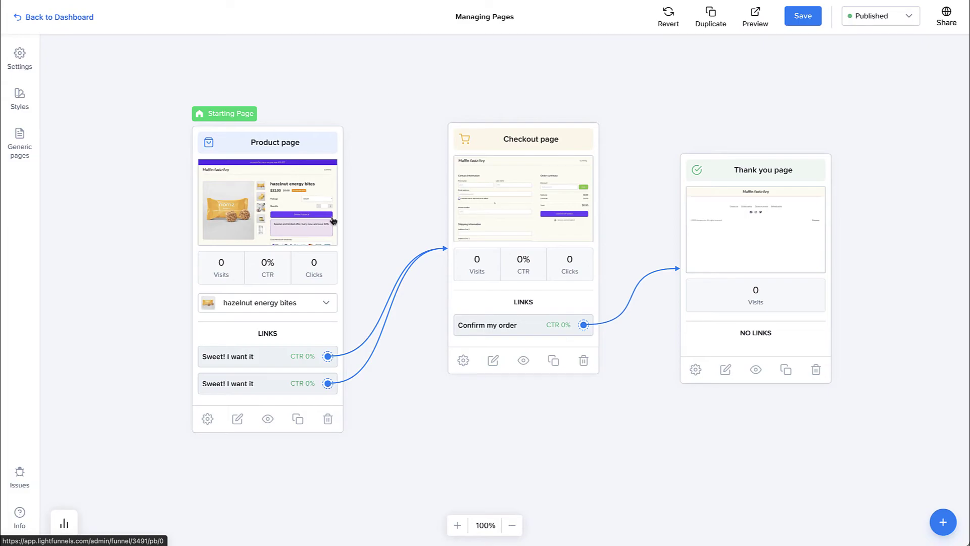
# Step: Duplicate the Product page and place the copy below and to the left of the original
pyautogui.moveTo(329, 224); pyautogui.dragTo(313, 166)
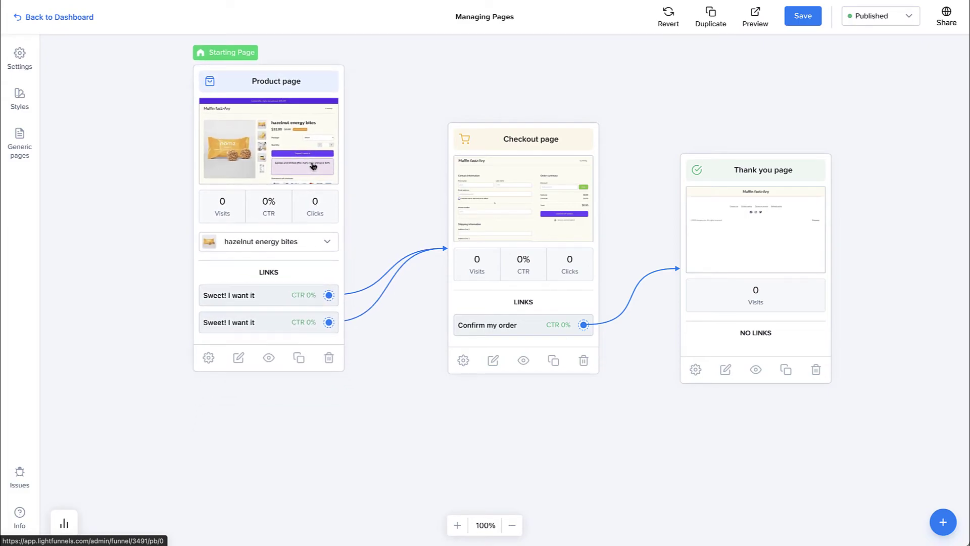
pyautogui.click(299, 357)
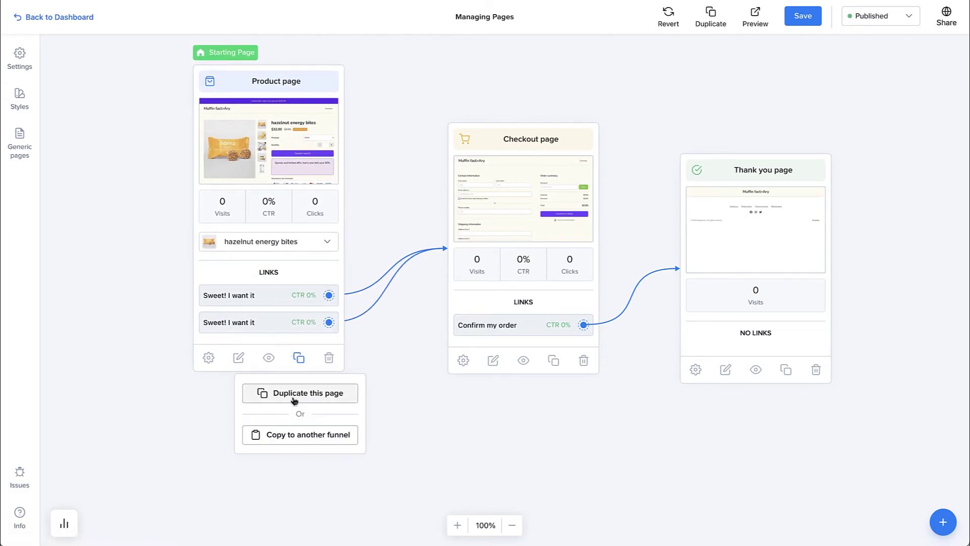
pyautogui.click(275, 398)
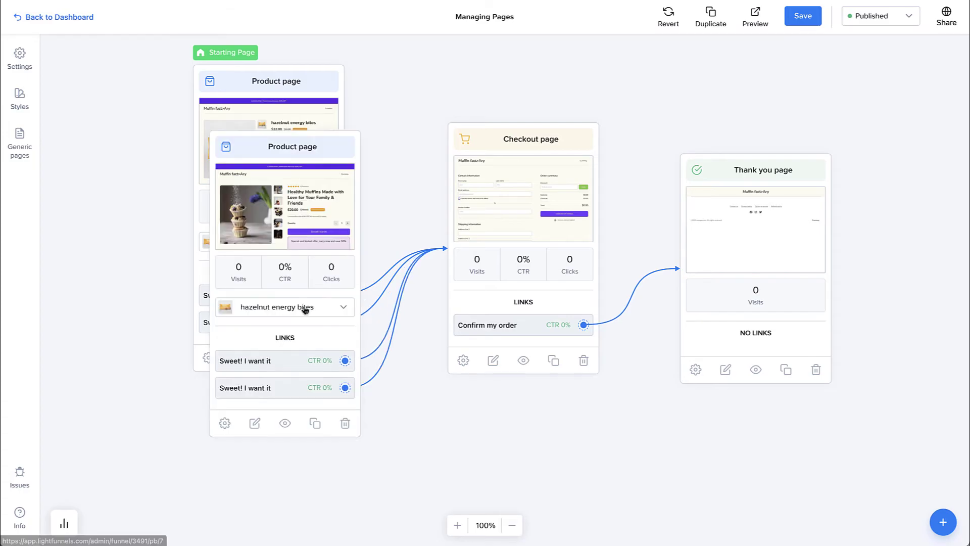
pyautogui.moveTo(219, 375); pyautogui.dragTo(178, 340)
pyautogui.moveTo(286, 245); pyautogui.dragTo(293, 232)
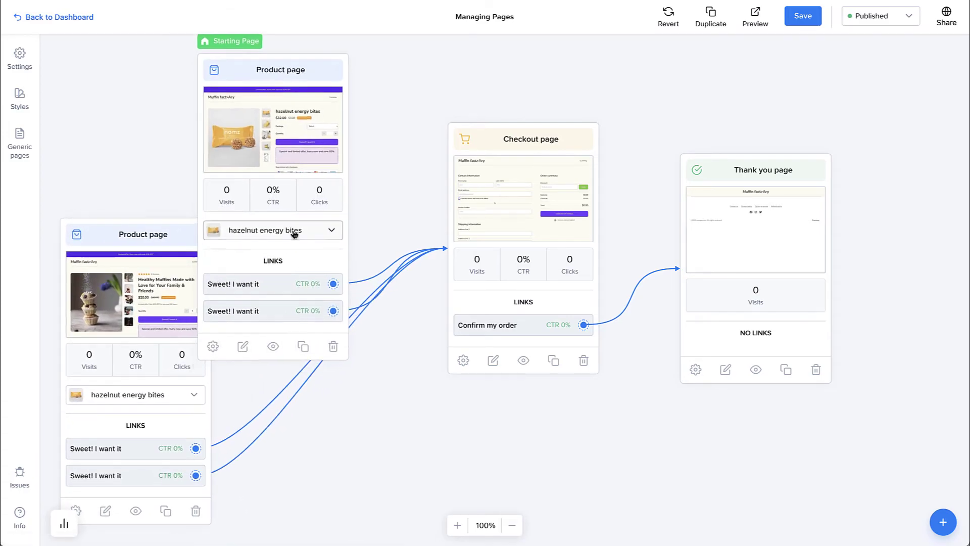
# Step: Open the duplicated Product page for editing and make its "Sweet! I want it" button slightly taller
pyautogui.click(173, 301)
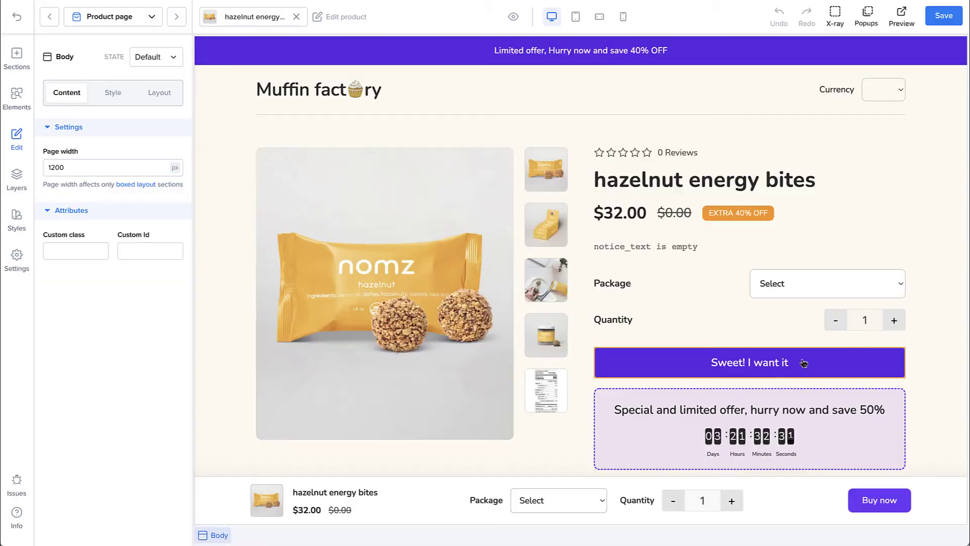
pyautogui.click(718, 361)
pyautogui.moveTo(750, 377); pyautogui.dragTo(752, 394)
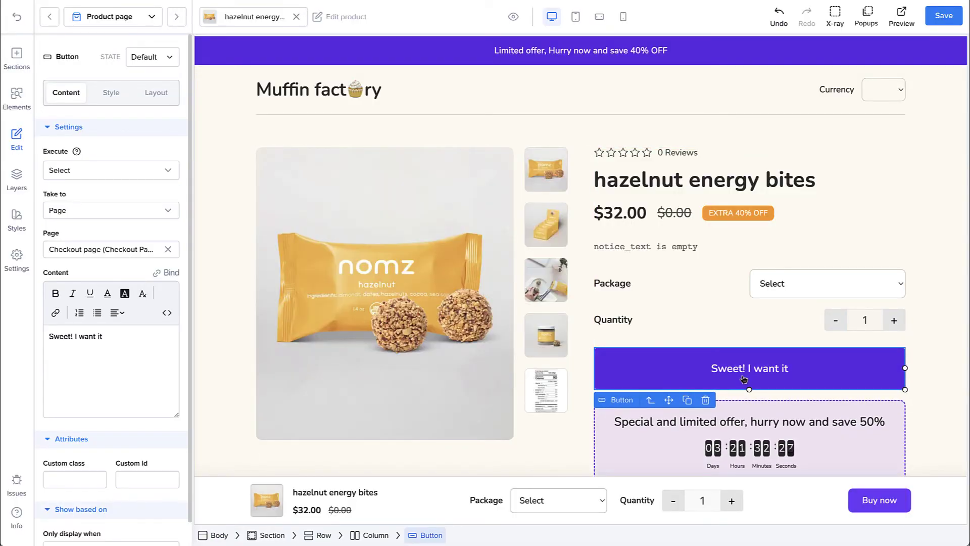
# Step: Set the "Sweet! I want it" button's font size to 28 px
pyautogui.click(112, 92)
pyautogui.doubleClick(68, 208)
pyautogui.write('28')
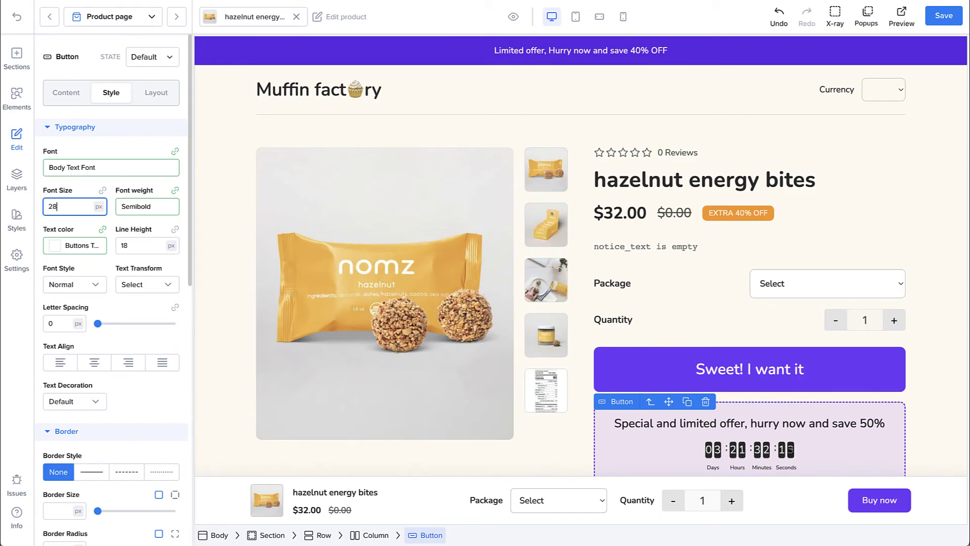
pyautogui.press('Return')
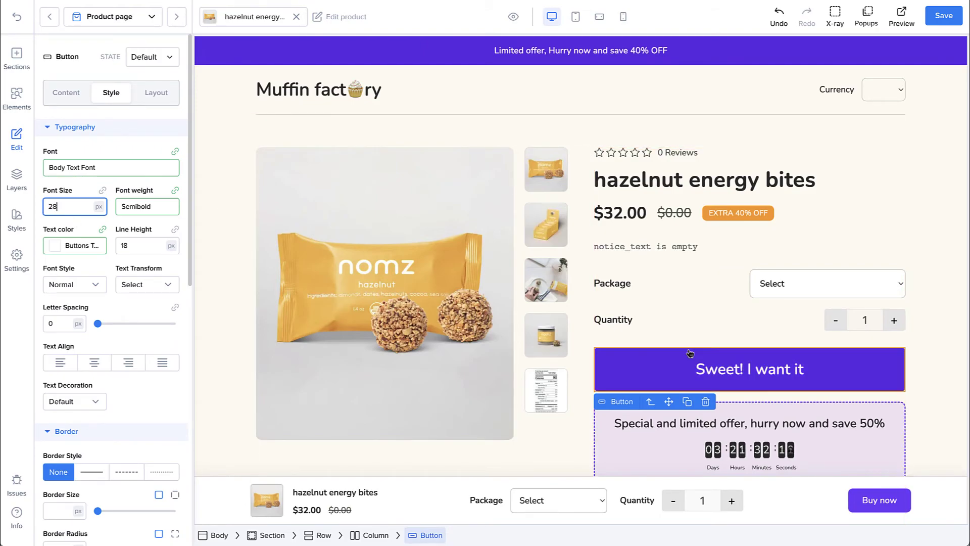
# Step: Replace the "Sweet! I want it" button's text with "Buy Now!"
pyautogui.click(65, 92)
pyautogui.write('Buy no')
pyautogui.press('BackSpace')
pyautogui.press('BackSpace')
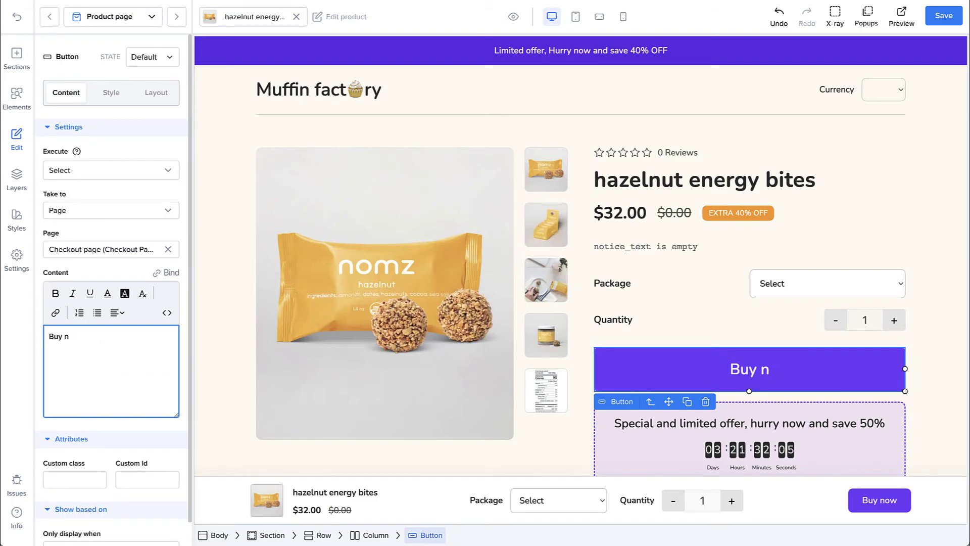
pyautogui.write('Now!')
# Step: Change the "Buy Now!" button's background to the orange color from the funnel styles
pyautogui.click(111, 92)
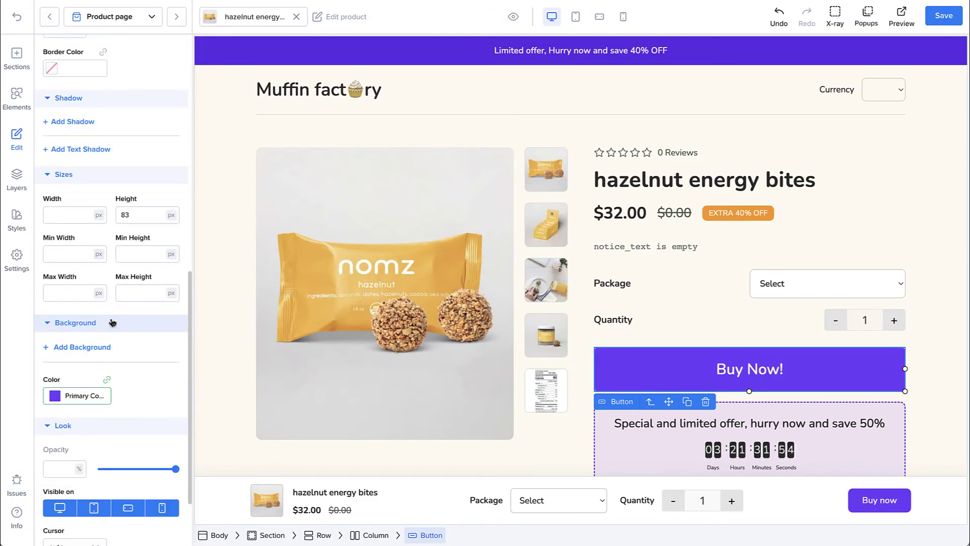
pyautogui.scroll(-3, 49, 329)
pyautogui.click(51, 324)
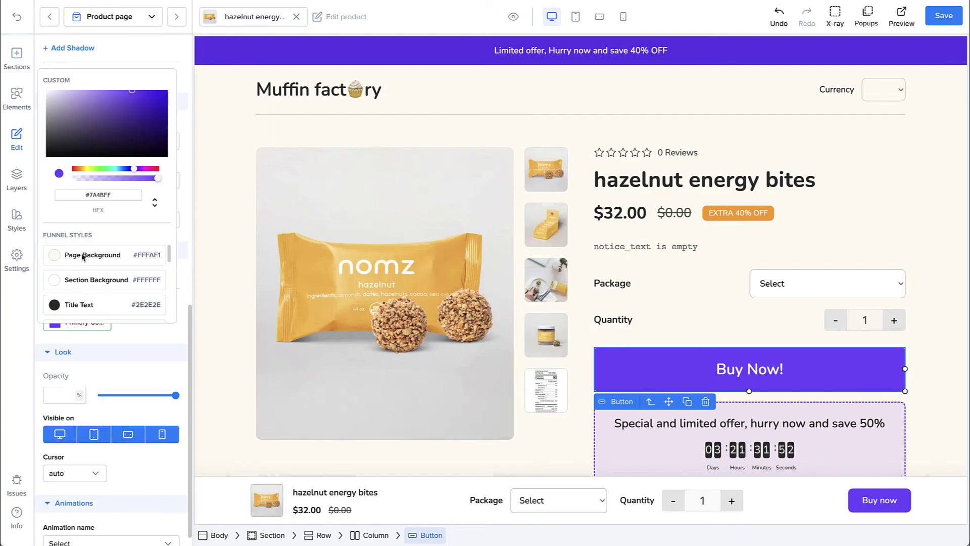
pyautogui.scroll(-2, 84, 257)
pyautogui.click(116, 271)
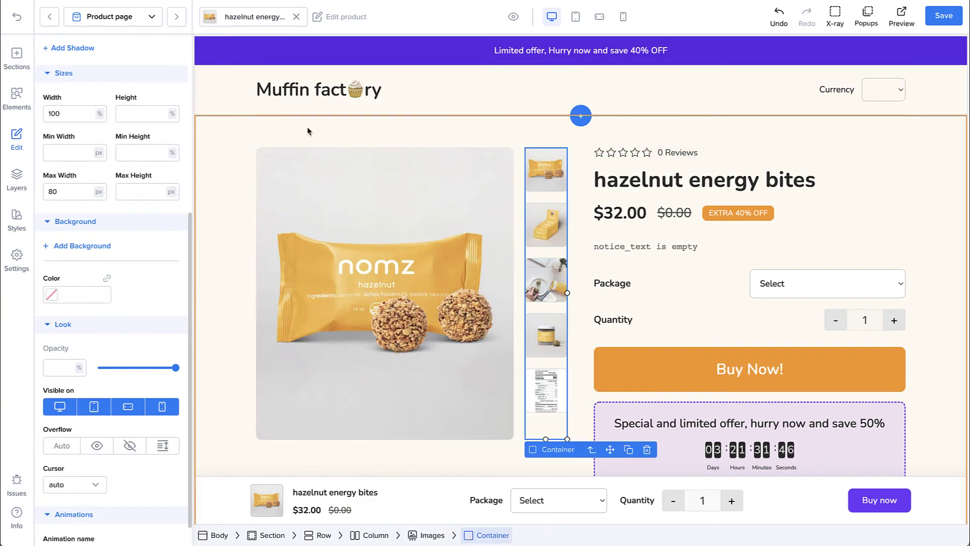
# Step: Return to the funnel map, save the funnel, and place the duplicated Product page directly below the original
pyautogui.click(23, 24)
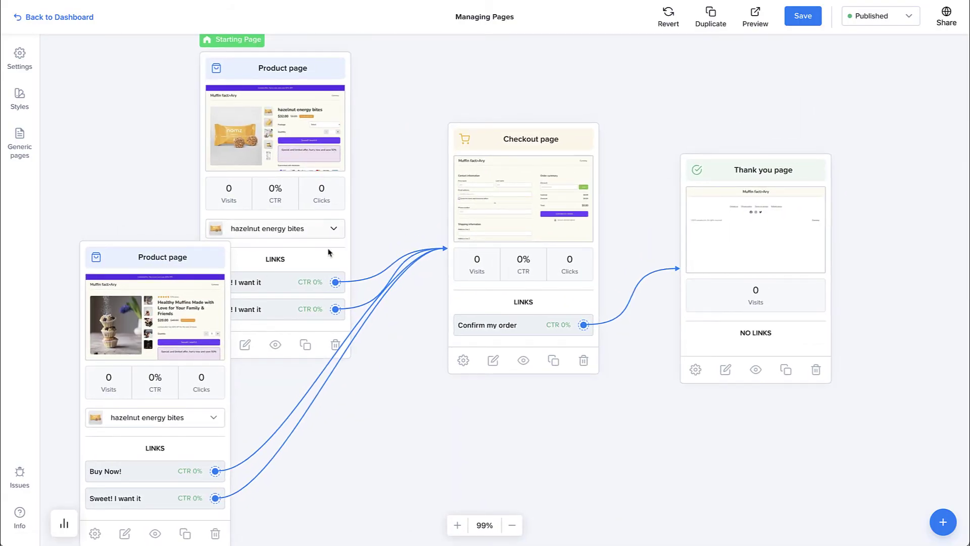
pyautogui.click(808, 16)
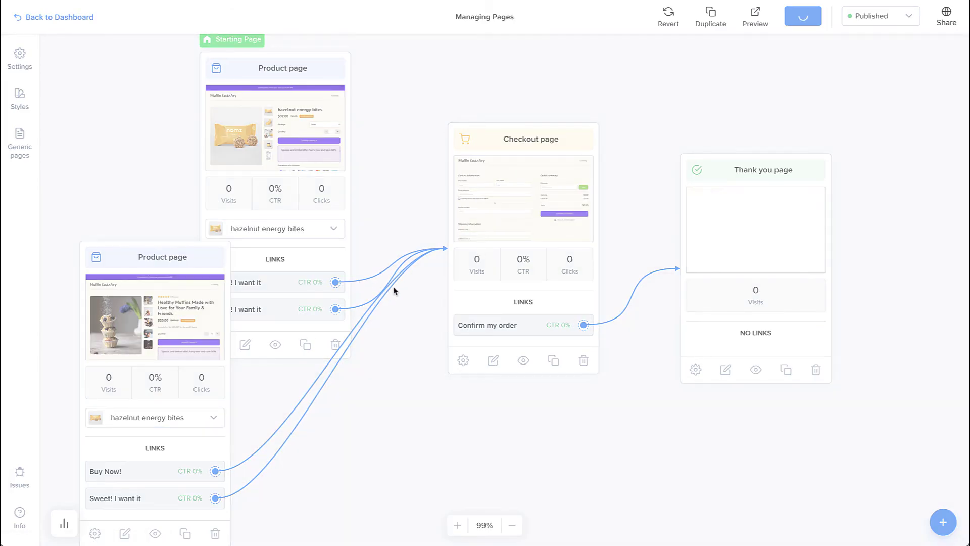
pyautogui.moveTo(269, 139); pyautogui.dragTo(257, 125)
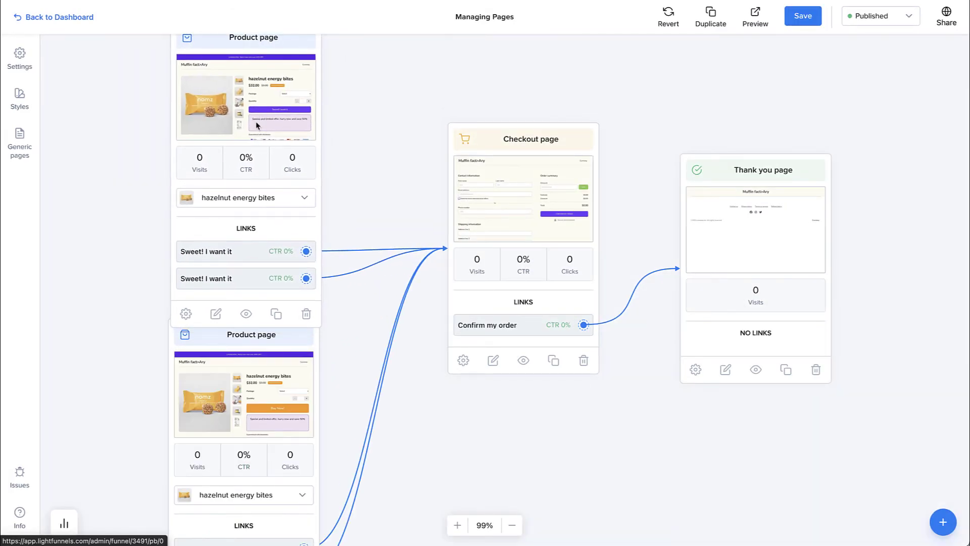
pyautogui.moveTo(273, 375); pyautogui.dragTo(256, 277)
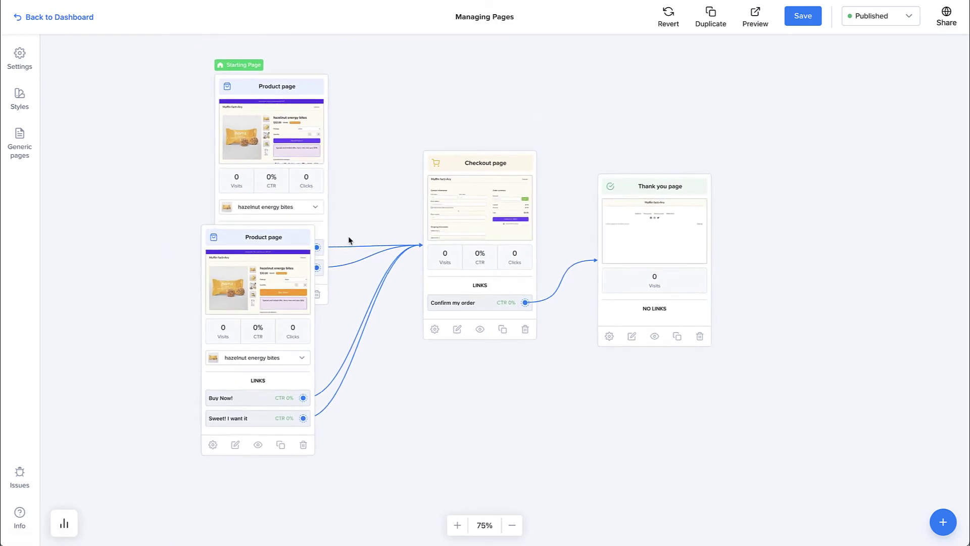
pyautogui.moveTo(347, 233); pyautogui.dragTo(457, 266)
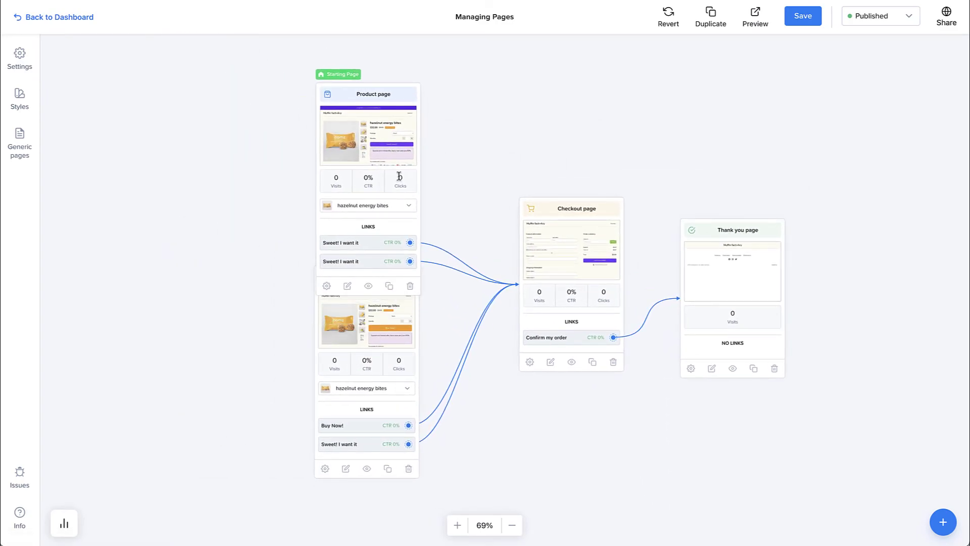
pyautogui.moveTo(391, 363); pyautogui.dragTo(393, 399)
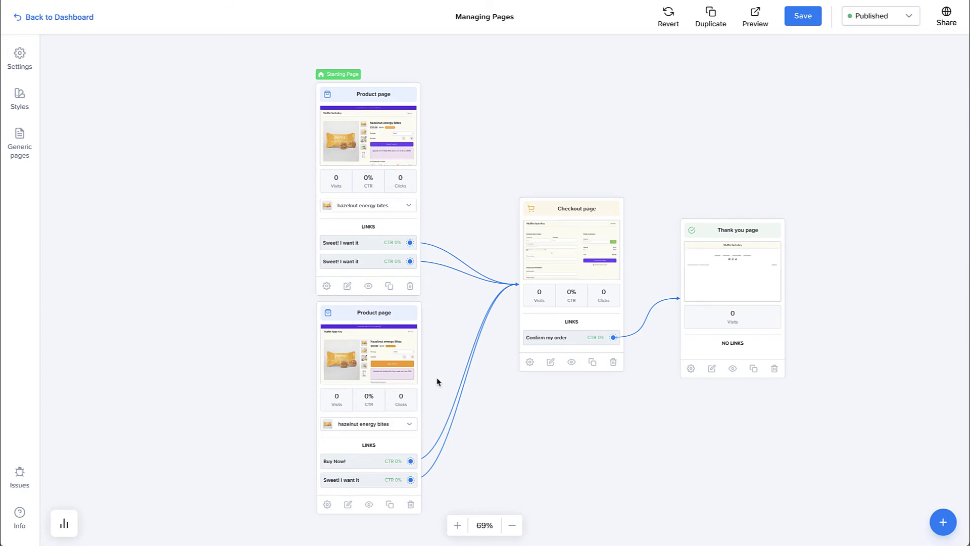
# Step: Add a Split Test, linking Variation 1 to the original Product page and Variation 2 to the duplicate
pyautogui.click(942, 521)
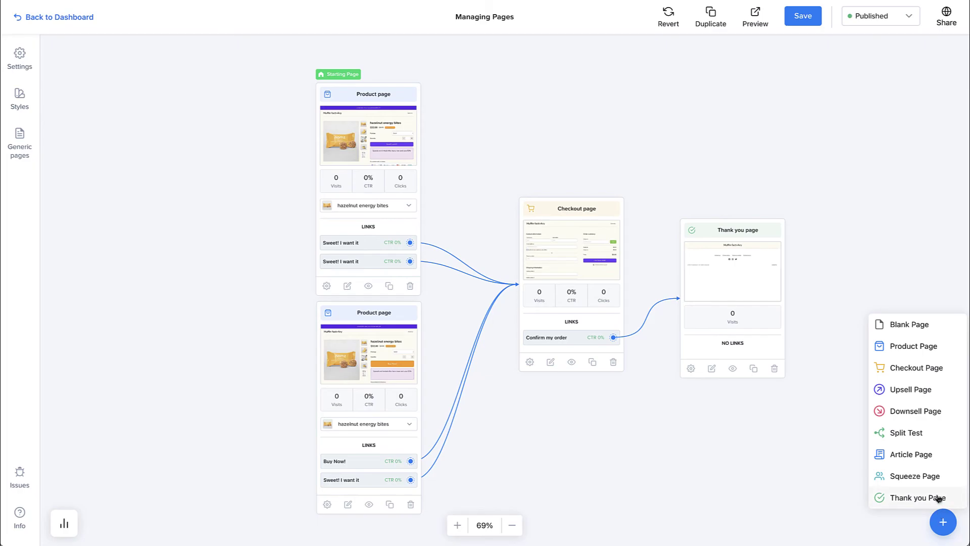
pyautogui.click(907, 434)
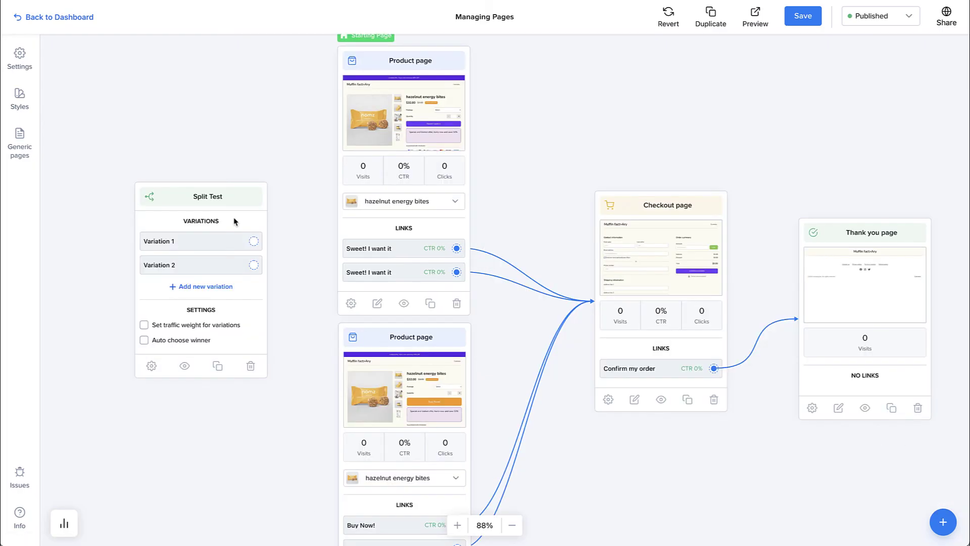
pyautogui.moveTo(234, 221); pyautogui.dragTo(365, 153)
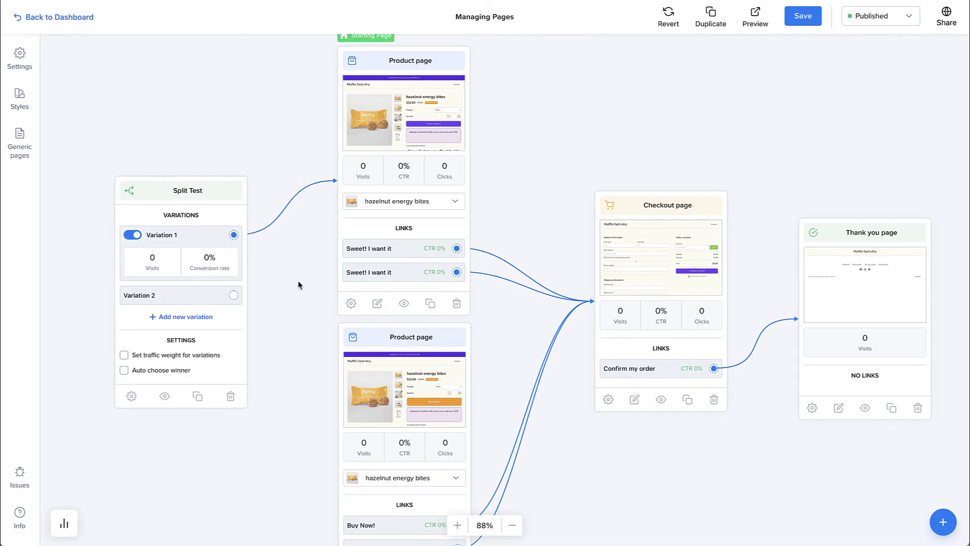
pyautogui.moveTo(234, 296); pyautogui.dragTo(354, 415)
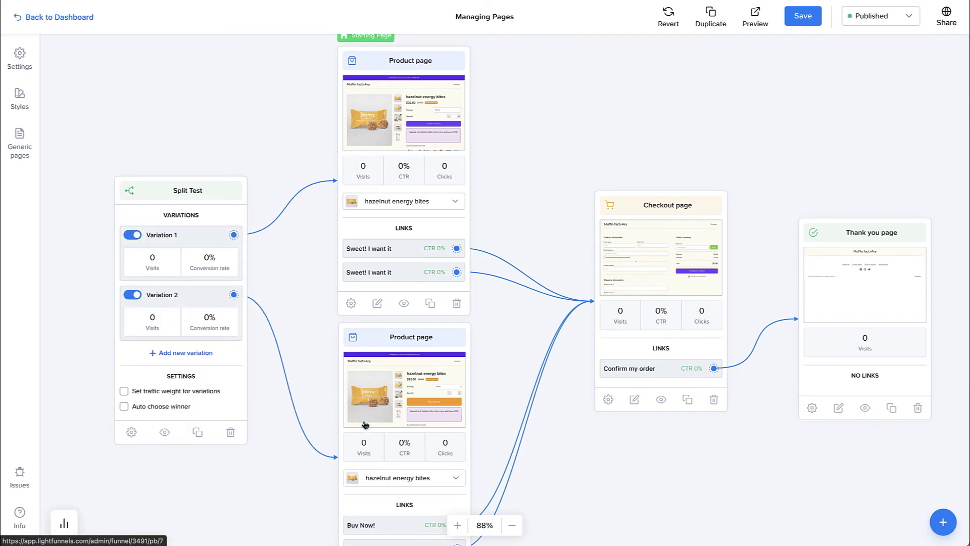
# Step: Make the Split Test the funnel's starting page instead of the original Product page
pyautogui.scroll(1, 363, 164)
pyautogui.scroll(-1, 293, 126)
pyautogui.moveTo(293, 126); pyautogui.dragTo(362, 187)
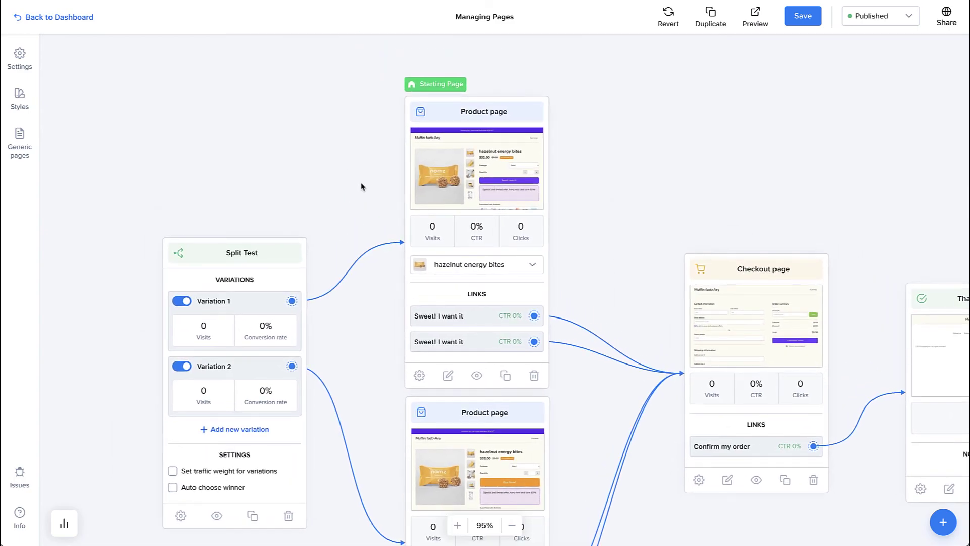
pyautogui.moveTo(423, 86); pyautogui.dragTo(318, 197)
pyautogui.scroll(-2, 192, 273)
pyautogui.scroll(3, 207, 265)
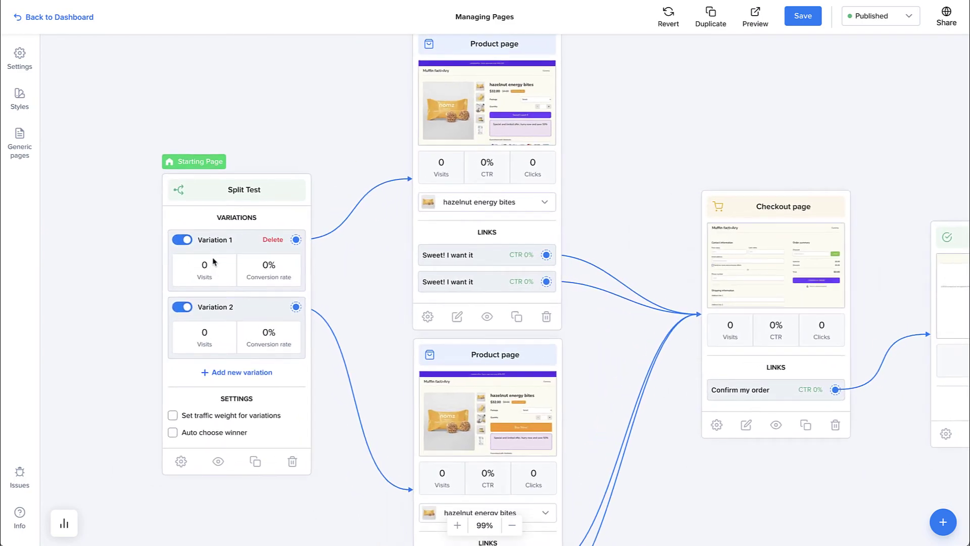
# Step: Add a third variation to the Split Test and delete it again
pyautogui.click(235, 376)
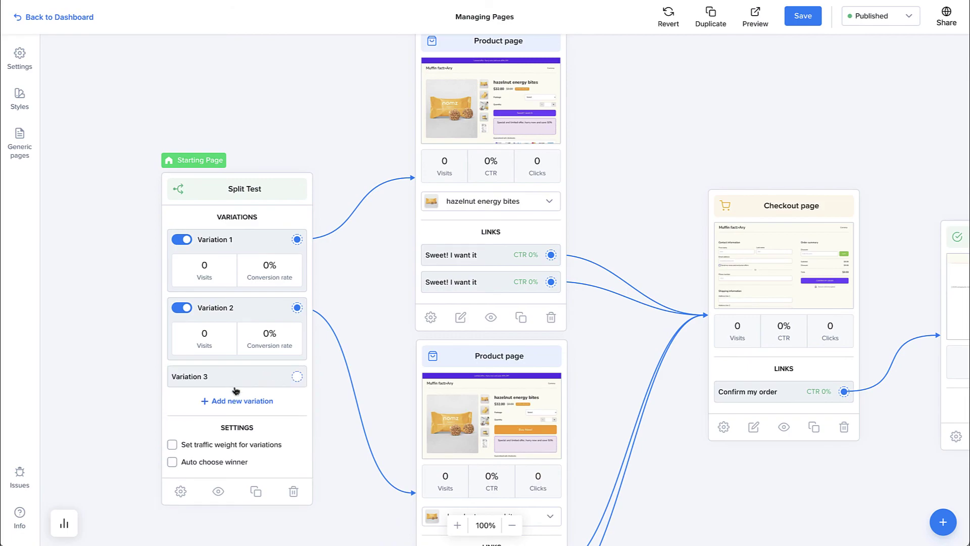
pyautogui.click(273, 376)
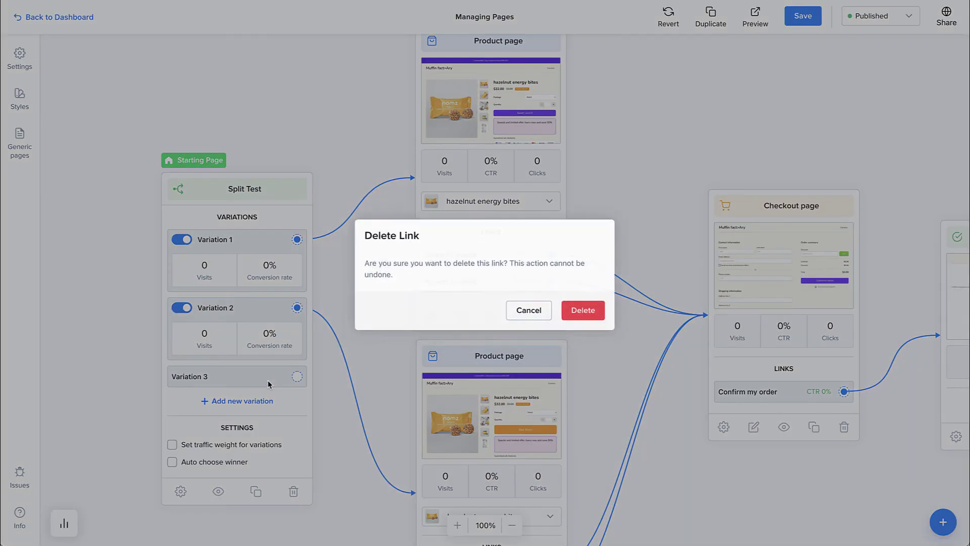
pyautogui.click(581, 310)
# Step: Enable traffic weights for the Split Test variations, with 80% for Variation 1 and 20% for Variation 2
pyautogui.scroll(-3, 296, 319)
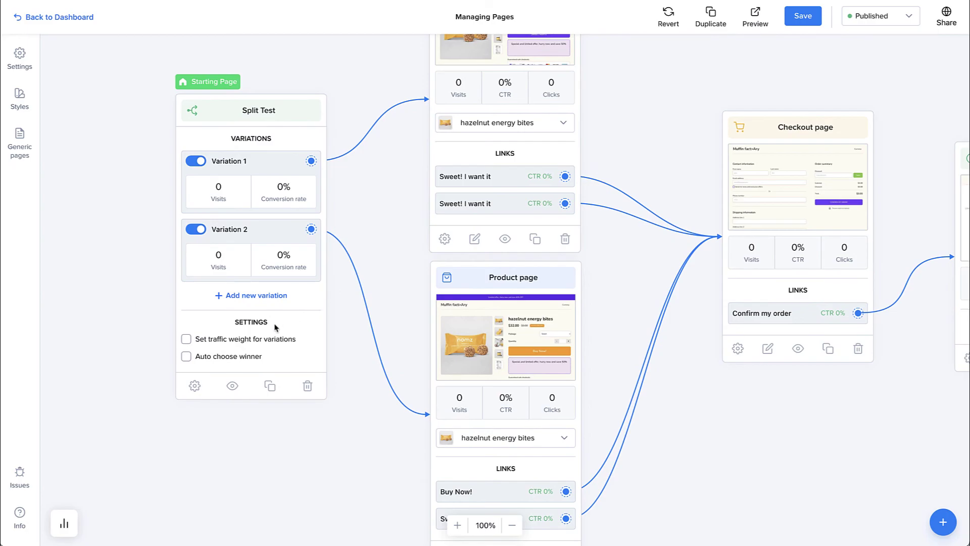
pyautogui.click(270, 338)
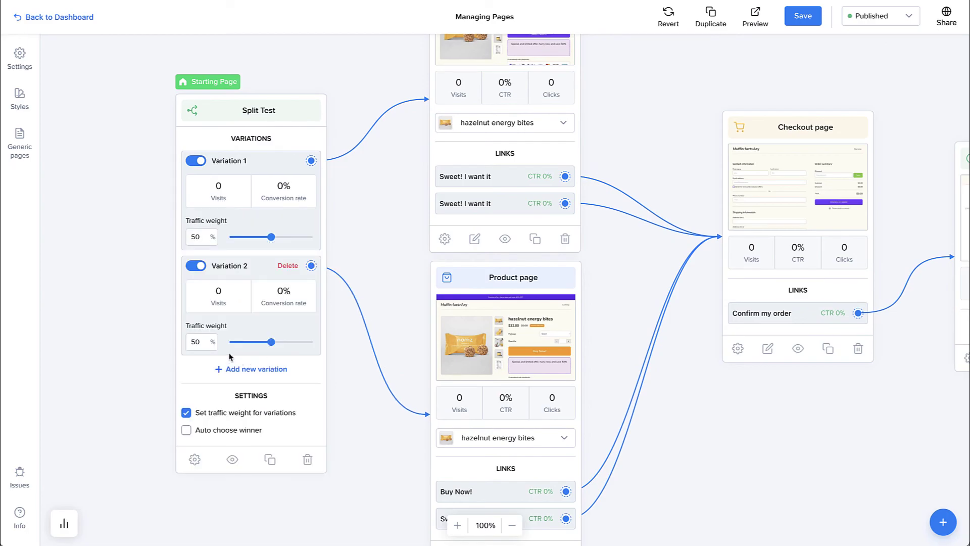
pyautogui.doubleClick(188, 237)
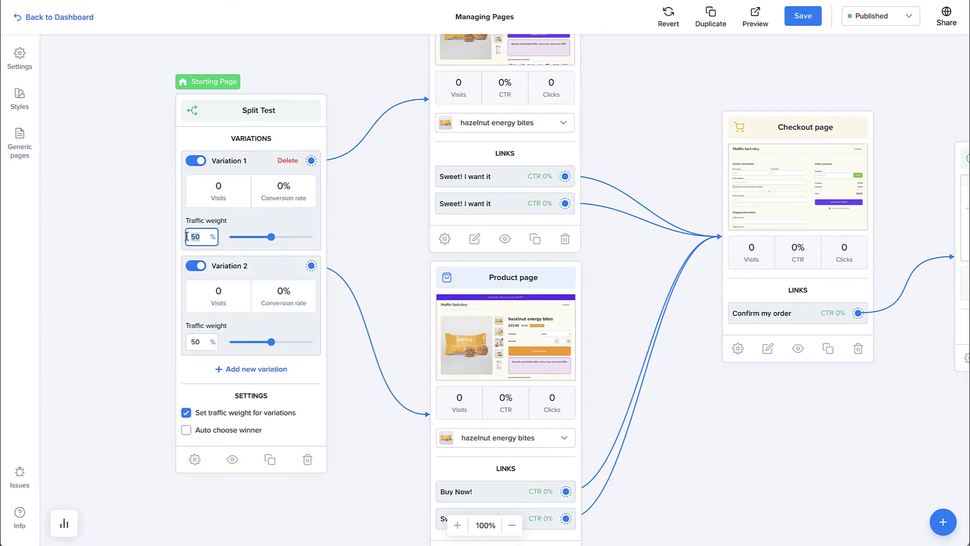
pyautogui.write('80')
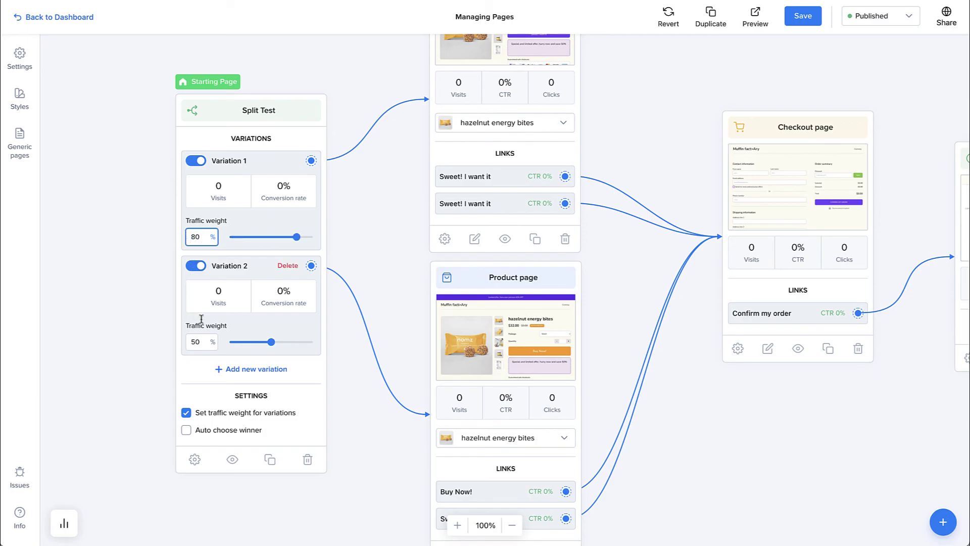
pyautogui.click(199, 343)
pyautogui.write('20')
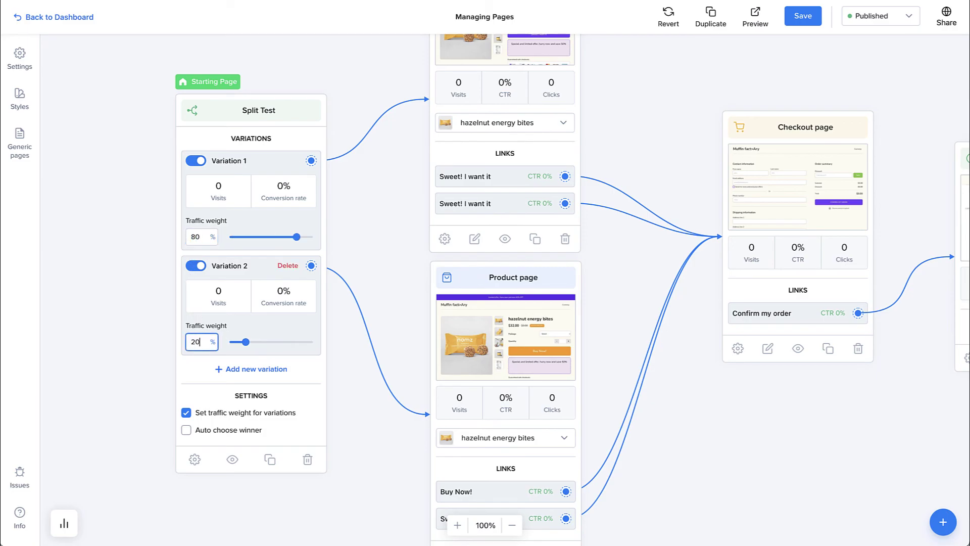
pyautogui.click(200, 371)
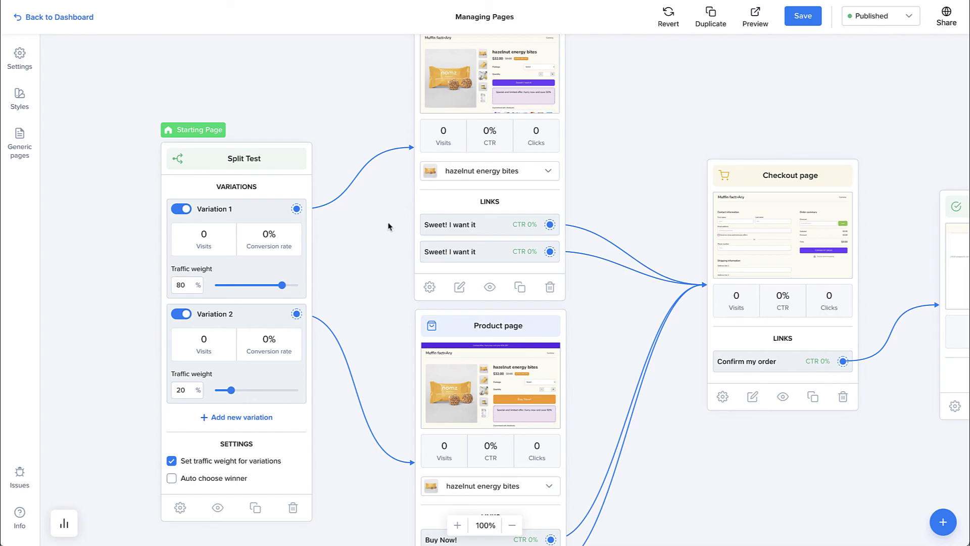
# Step: Enable automatic winner selection for the Split Test
pyautogui.scroll(1, 371, 221)
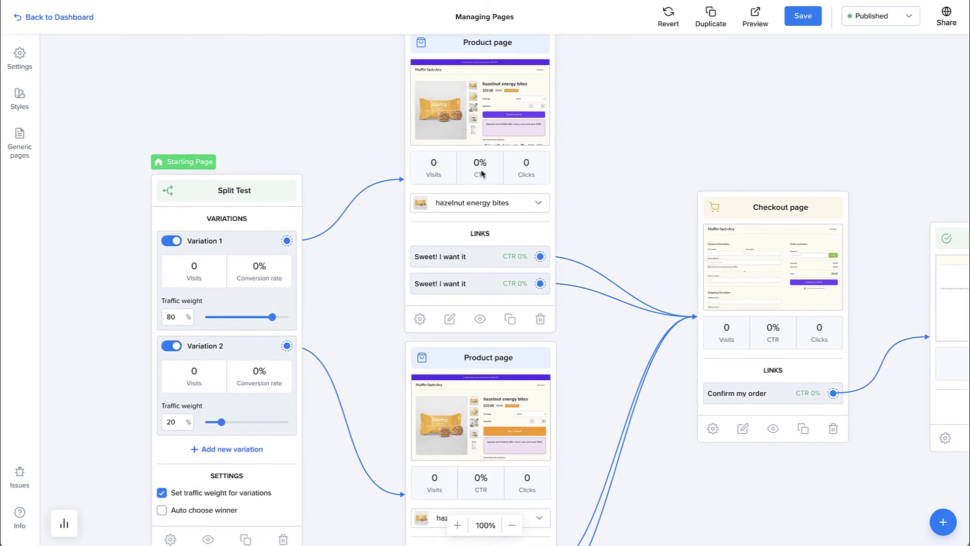
pyautogui.moveTo(356, 263); pyautogui.dragTo(363, 184)
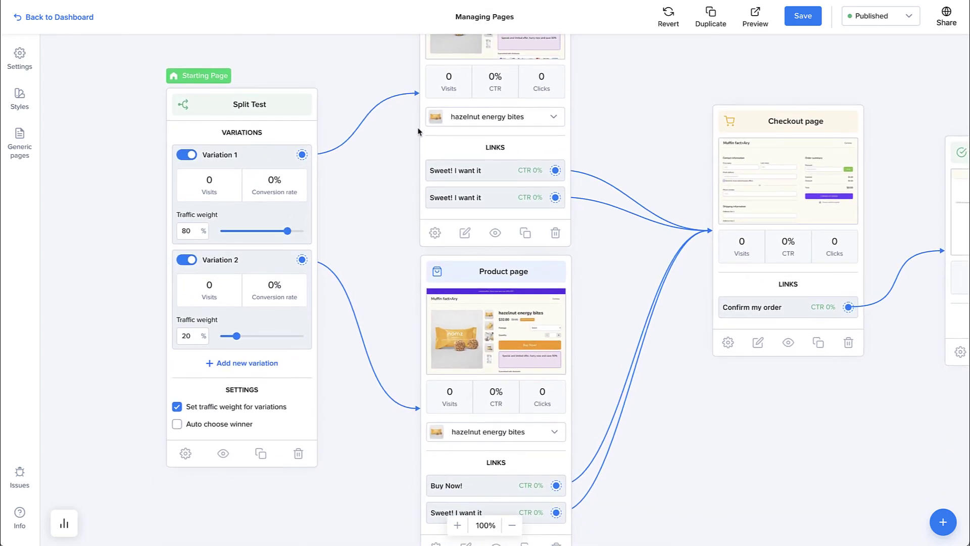
pyautogui.moveTo(282, 307)
pyautogui.moveTo(380, 428); pyautogui.dragTo(379, 383)
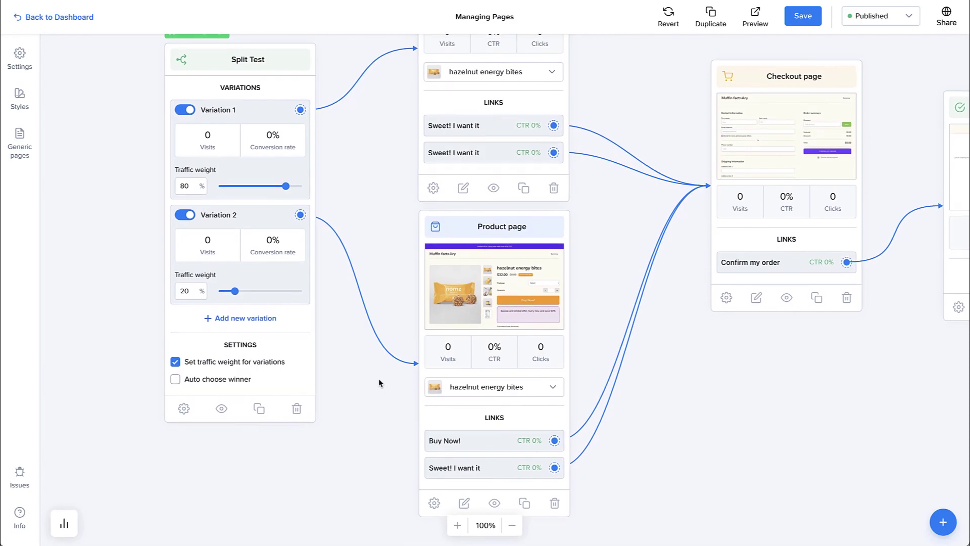
pyautogui.click(216, 385)
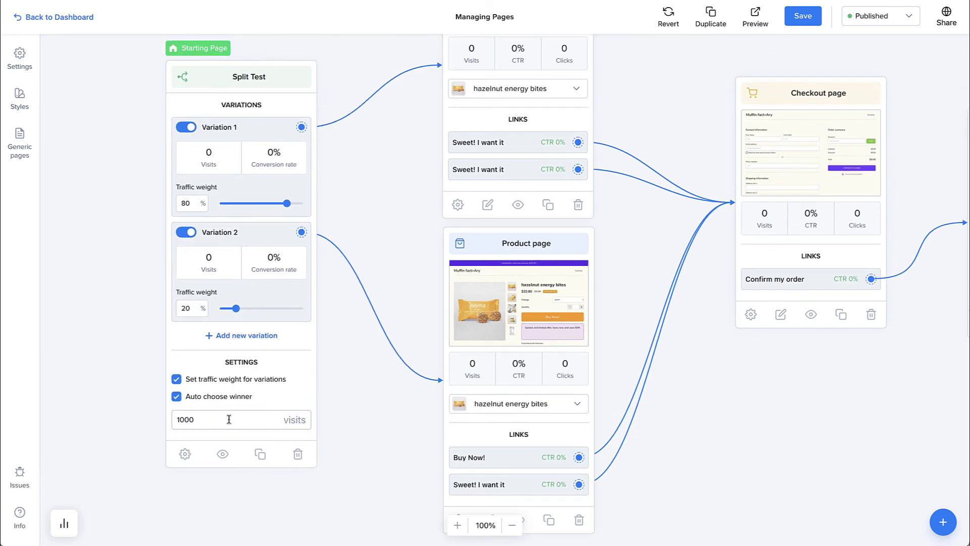
pyautogui.moveTo(250, 298)
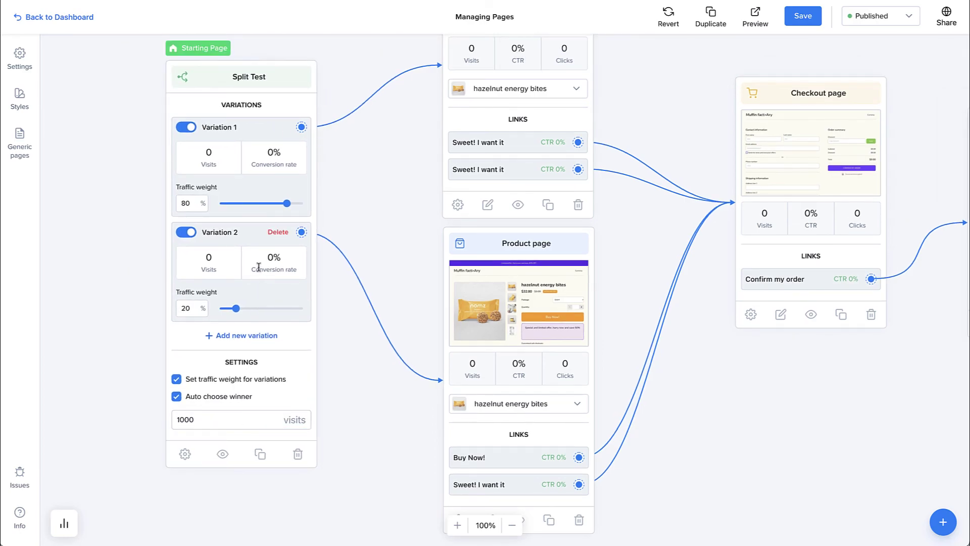